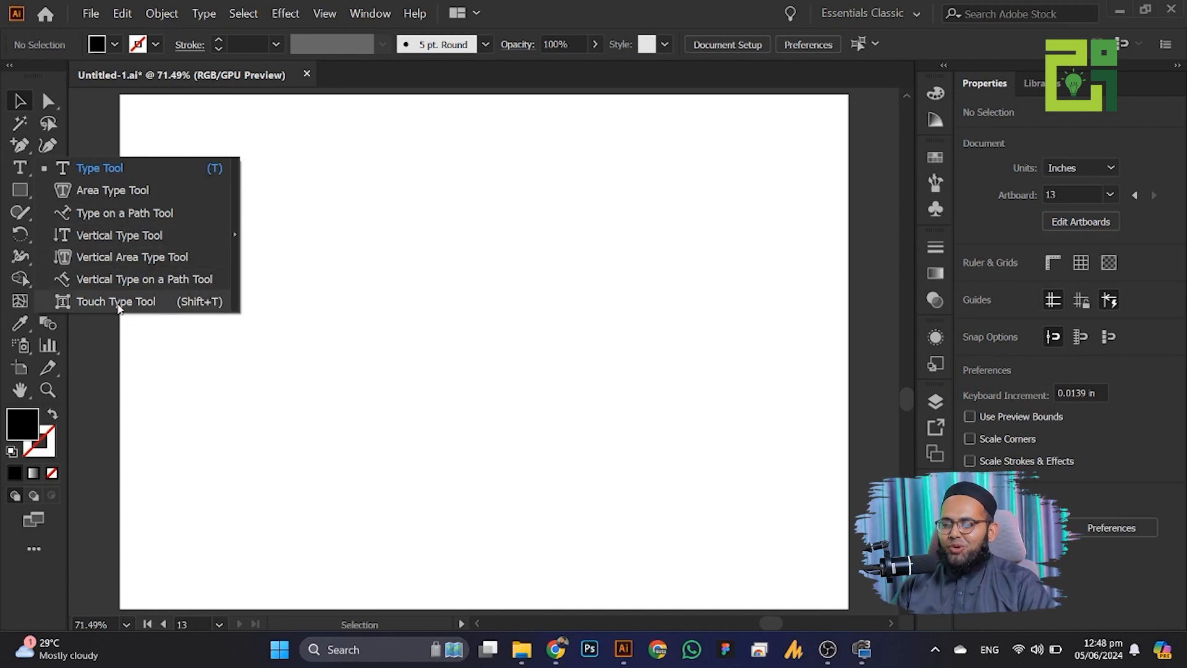
- Create a Lorem ipsum point-text object near the top left of the artboard
{"action": "left_click", "coordinate": [233, 242]}
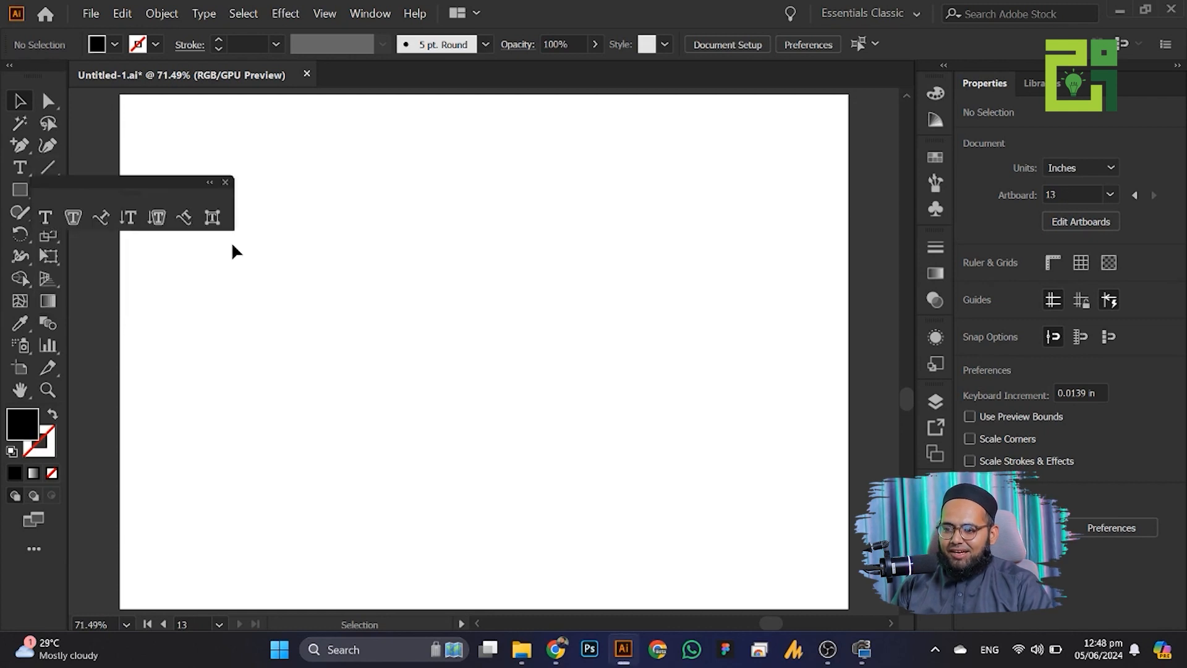
{"action": "left_click", "coordinate": [225, 182]}
{"action": "left_click", "coordinate": [20, 167]}
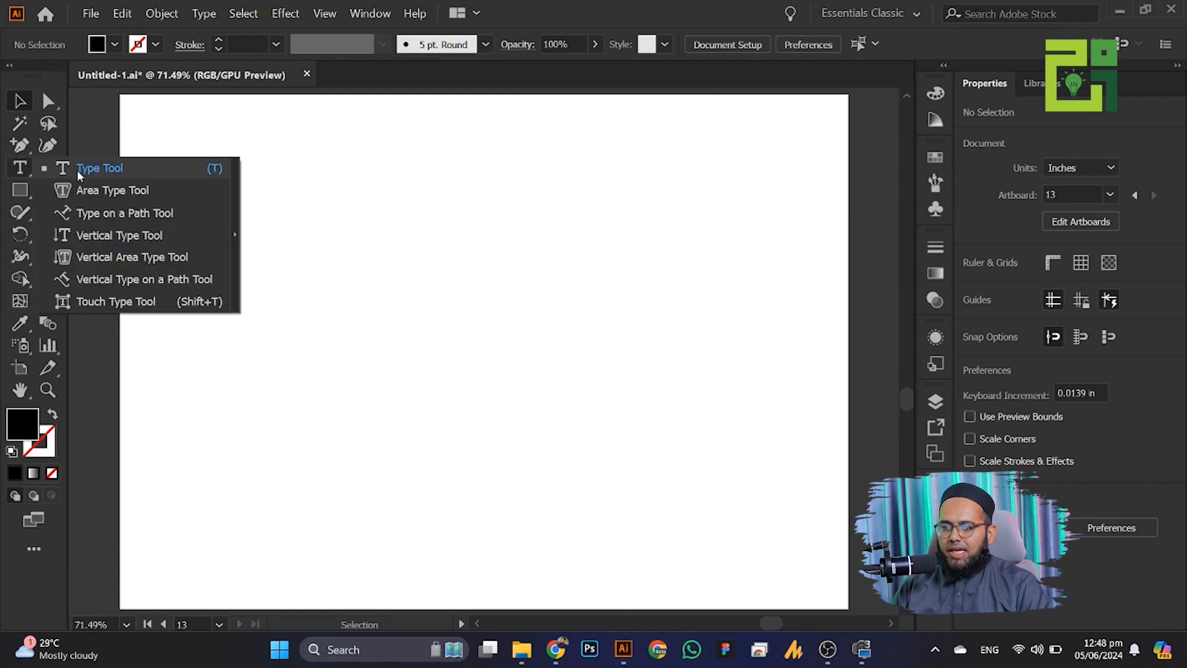
{"action": "left_click", "coordinate": [72, 167]}
{"action": "left_click", "coordinate": [206, 217]}
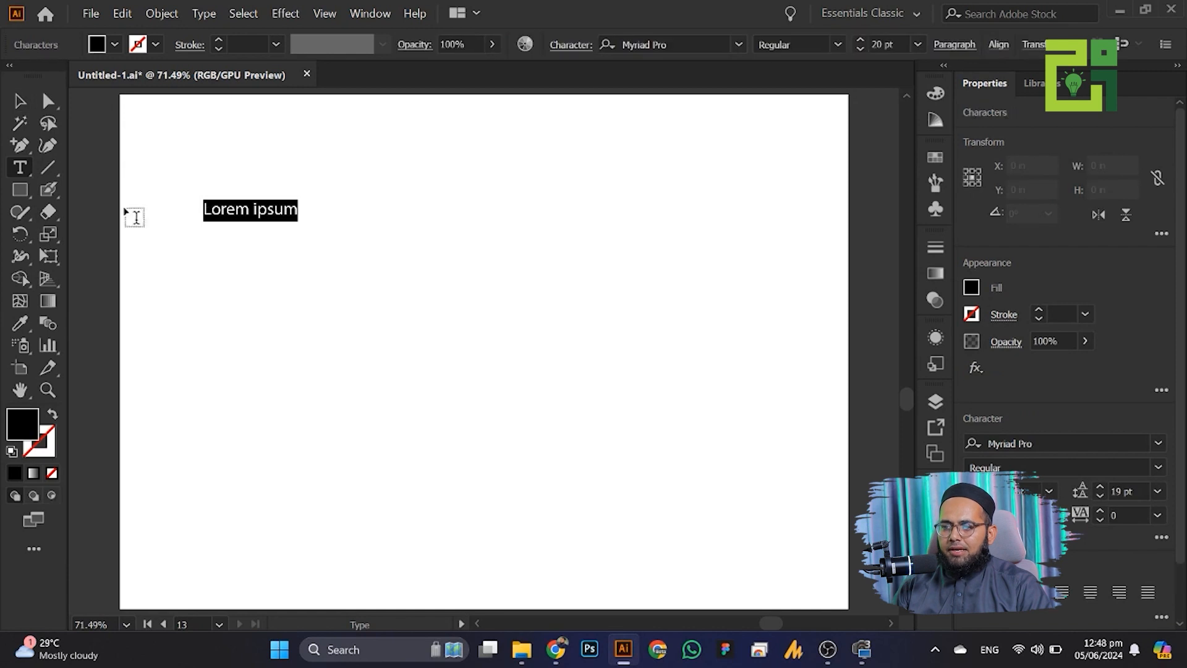
- Scale the Lorem ipsum text up to 48.76 pt and nudge it into position
{"action": "left_click", "coordinate": [19, 101]}
{"action": "left_click_drag", "start_coordinate": [299, 224], "coordinate": [447, 273]}
{"action": "mouse_move", "coordinate": [257, 229]}
{"action": "left_mouse_down"}
{"action": "mouse_move", "coordinate": [259, 256]}
{"action": "mouse_move", "coordinate": [251, 233]}
{"action": "left_mouse_up"}
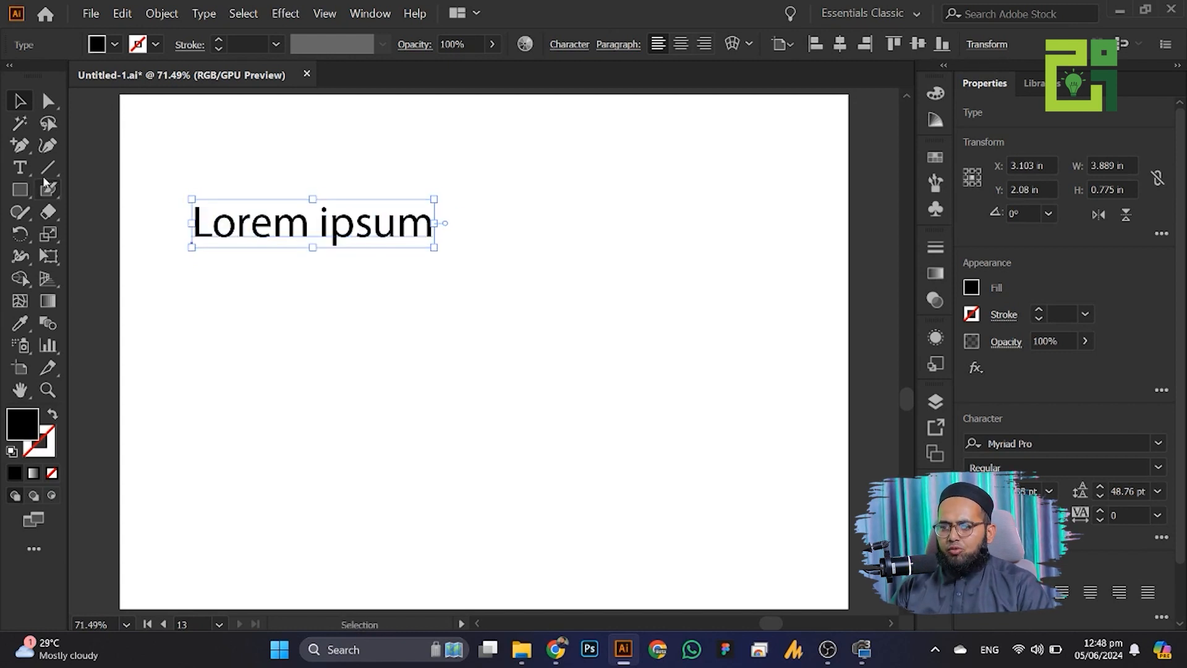
{"action": "mouse_move", "coordinate": [232, 228]}
{"action": "left_mouse_down"}
{"action": "mouse_move", "coordinate": [295, 207]}
{"action": "mouse_move", "coordinate": [236, 225]}
{"action": "left_mouse_up"}
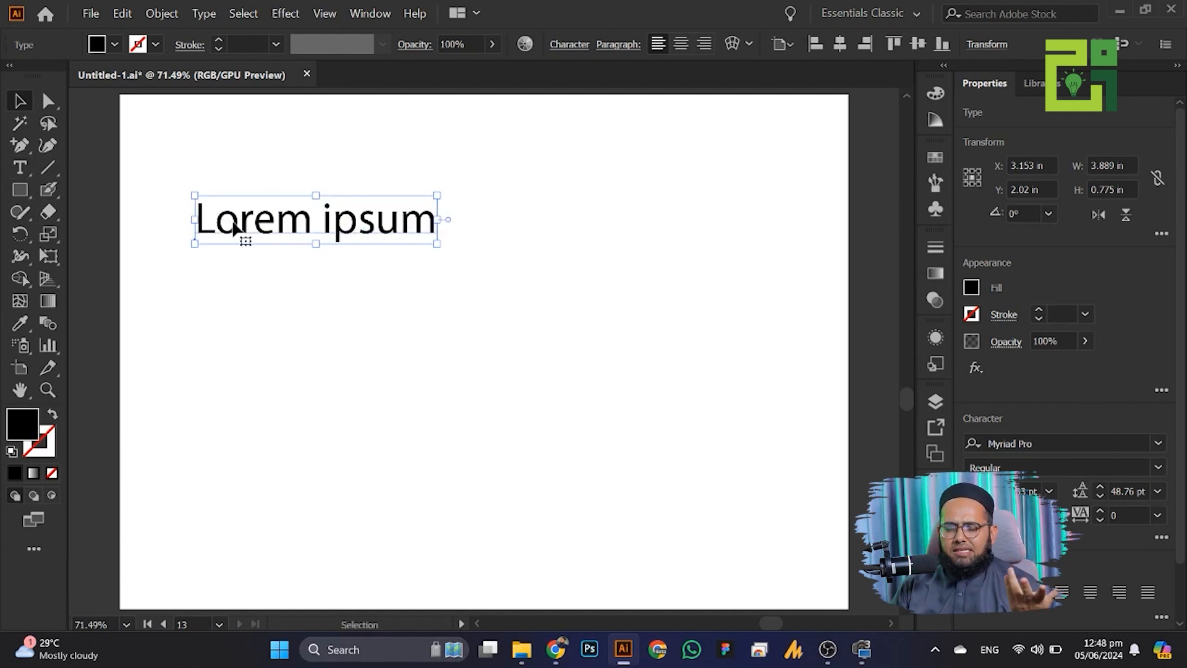
- Replace the placeholder with 'Jeem Academy - ' followed by the author's name
{"action": "right_click", "coordinate": [19, 167]}
{"action": "left_click", "coordinate": [359, 228]}
{"action": "double_click", "coordinate": [329, 225]}
{"action": "key", "text": "ctrl+a"}
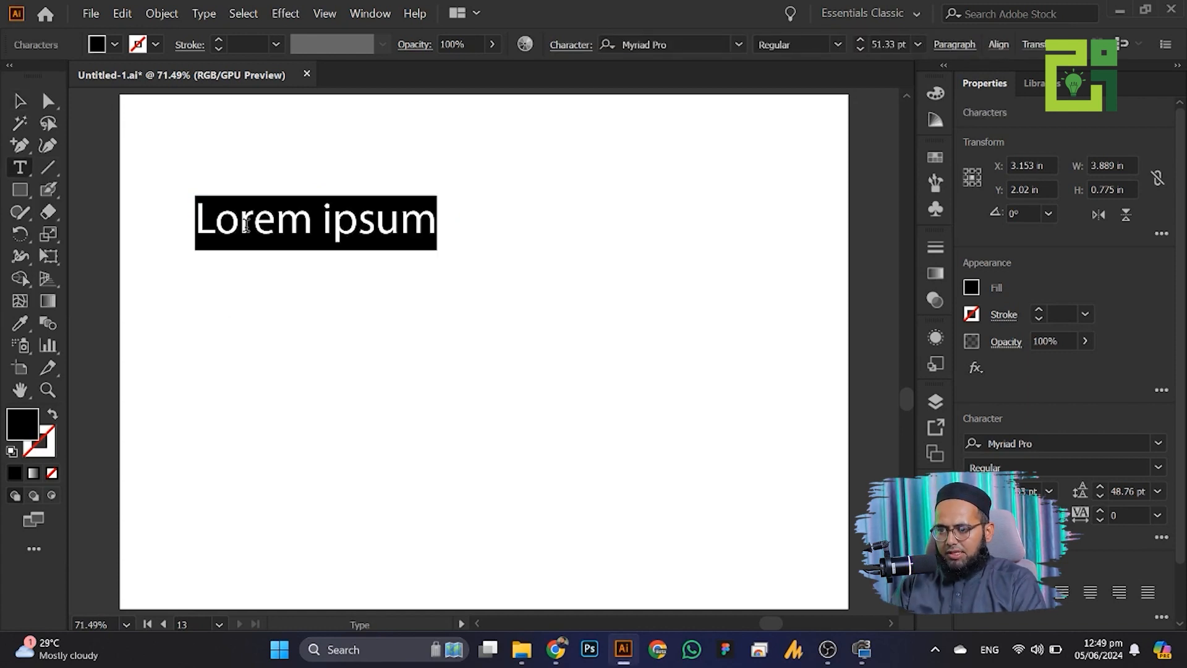
{"action": "type", "text": "Jeem Aca"}
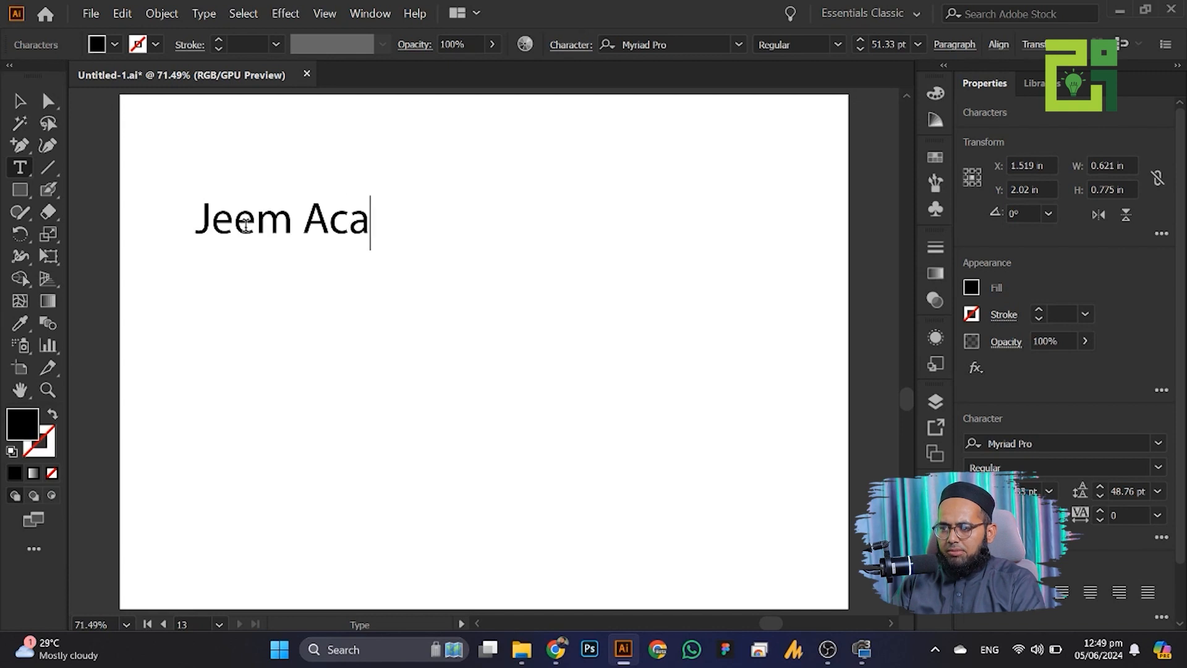
{"action": "type", "text": "demy"}
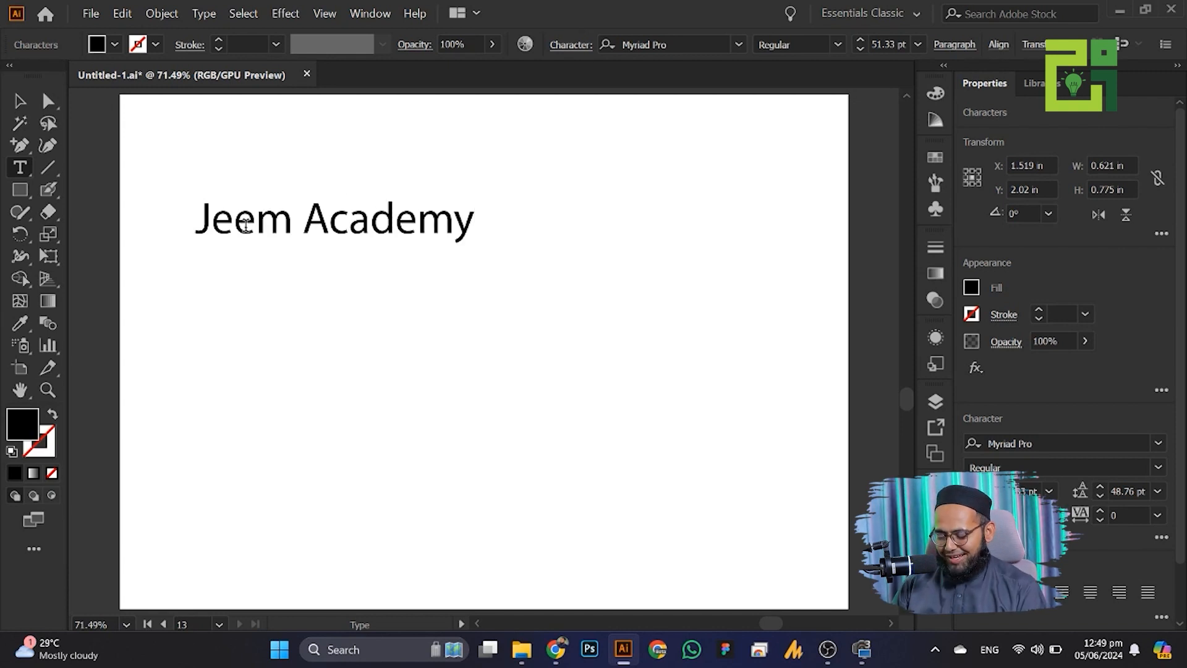
{"action": "type", "text": " - "}
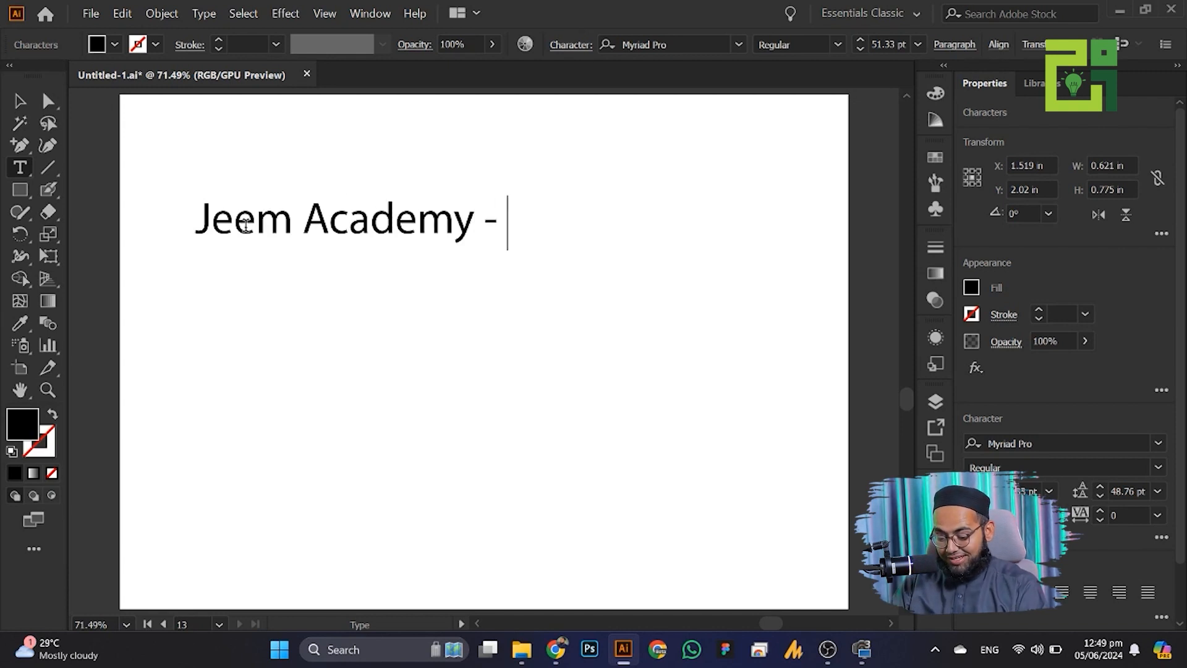
{"action": "type", "text": "ijaz ullah khan"}
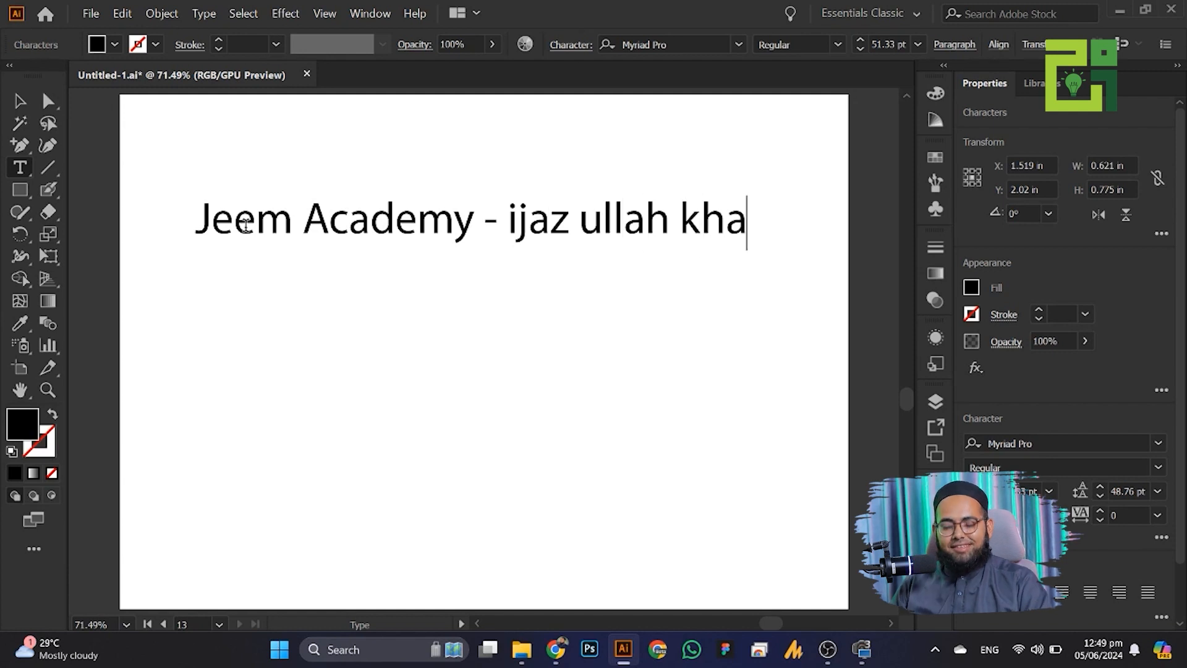
- Scale the heading line down to 32.56 pt
{"action": "left_click", "coordinate": [19, 99]}
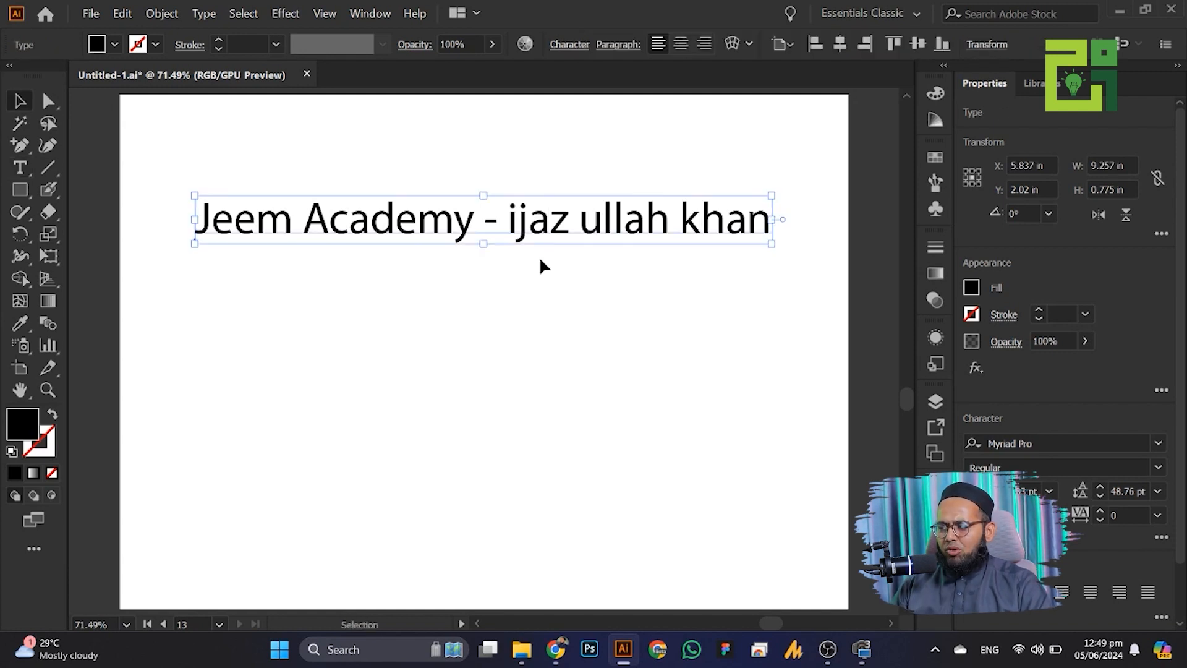
{"action": "left_click_drag", "start_coordinate": [776, 219], "coordinate": [581, 219]}
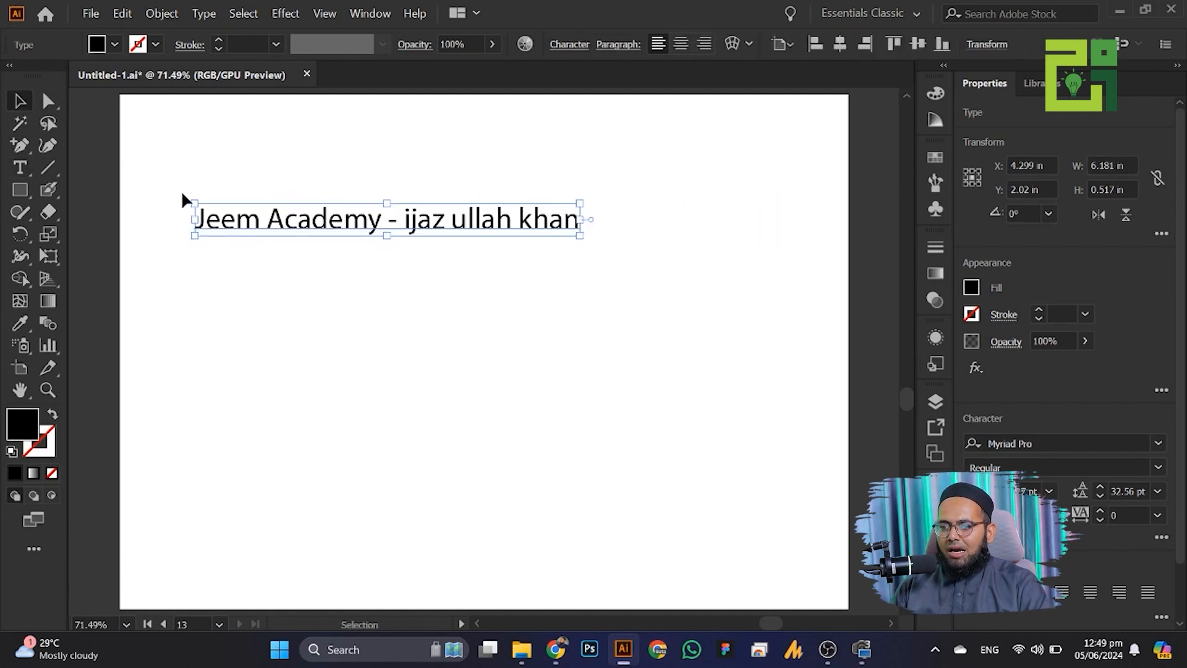
{"action": "left_click", "coordinate": [19, 167]}
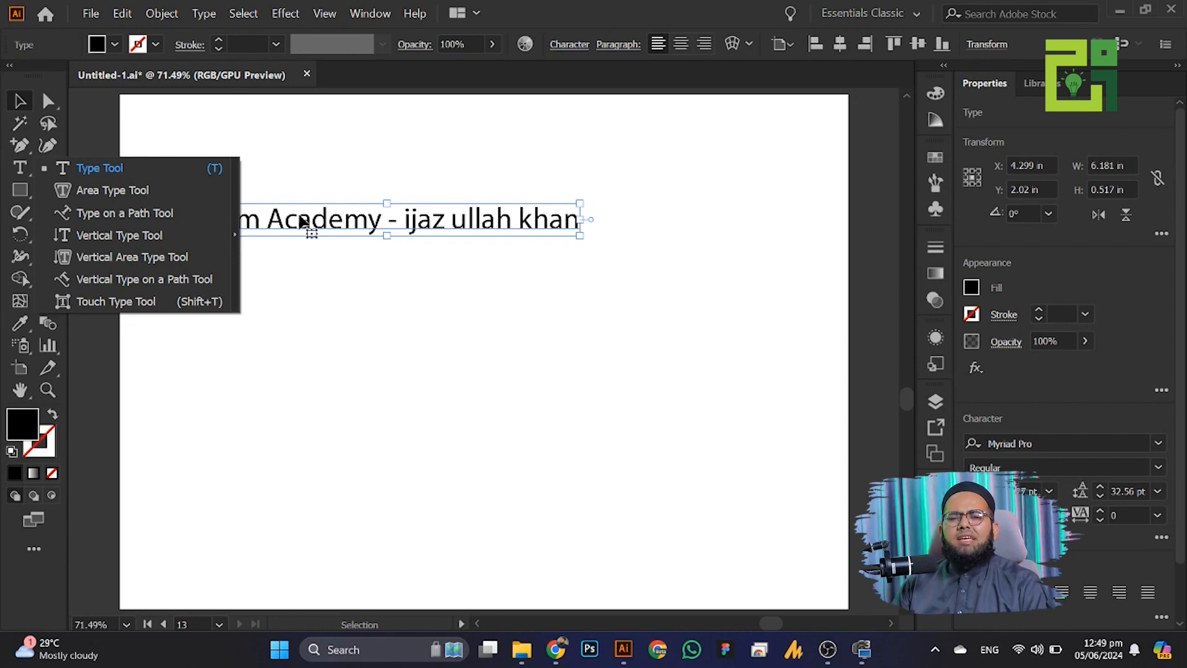
- Move the heading line to the top right of the artboard
{"action": "left_click", "coordinate": [311, 327]}
{"action": "scroll", "coordinate": [311, 325], "scroll_direction": "down", "scroll_amount": 1}
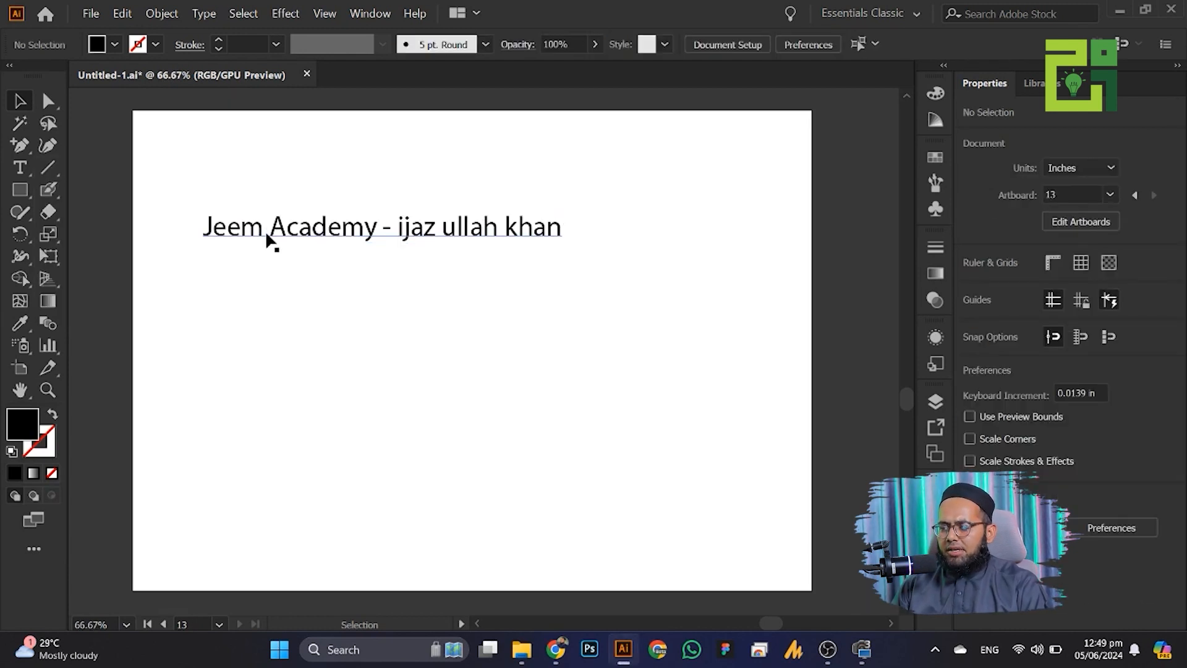
{"action": "left_click_drag", "start_coordinate": [265, 230], "coordinate": [753, 162]}
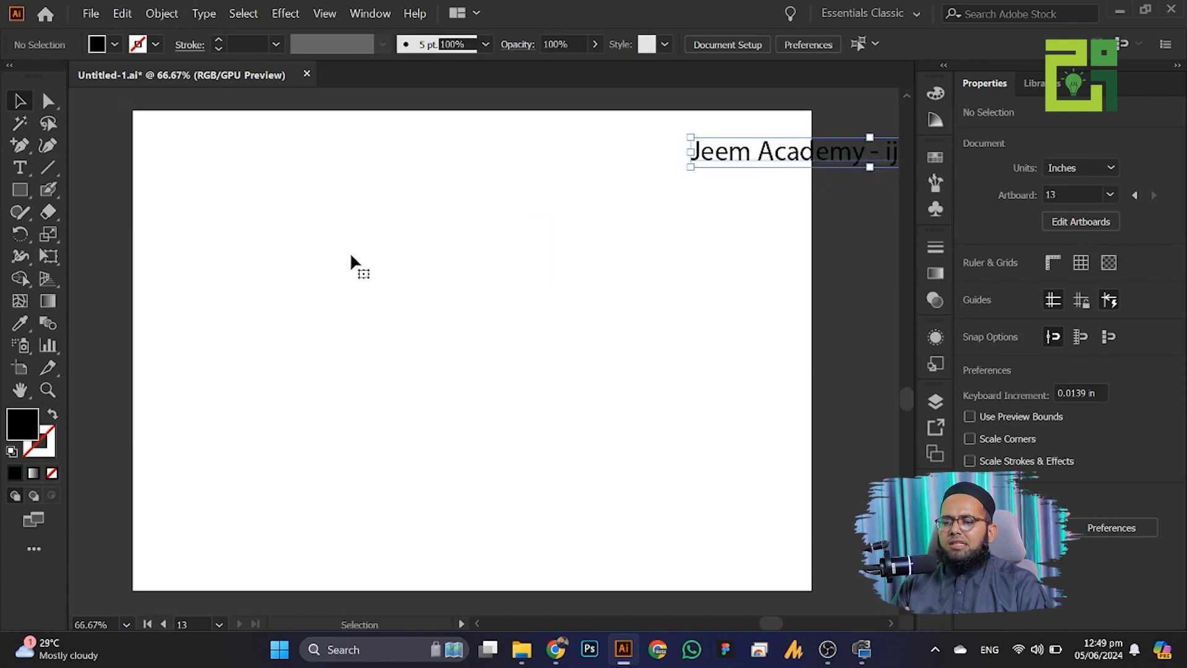
{"action": "left_click", "coordinate": [351, 255]}
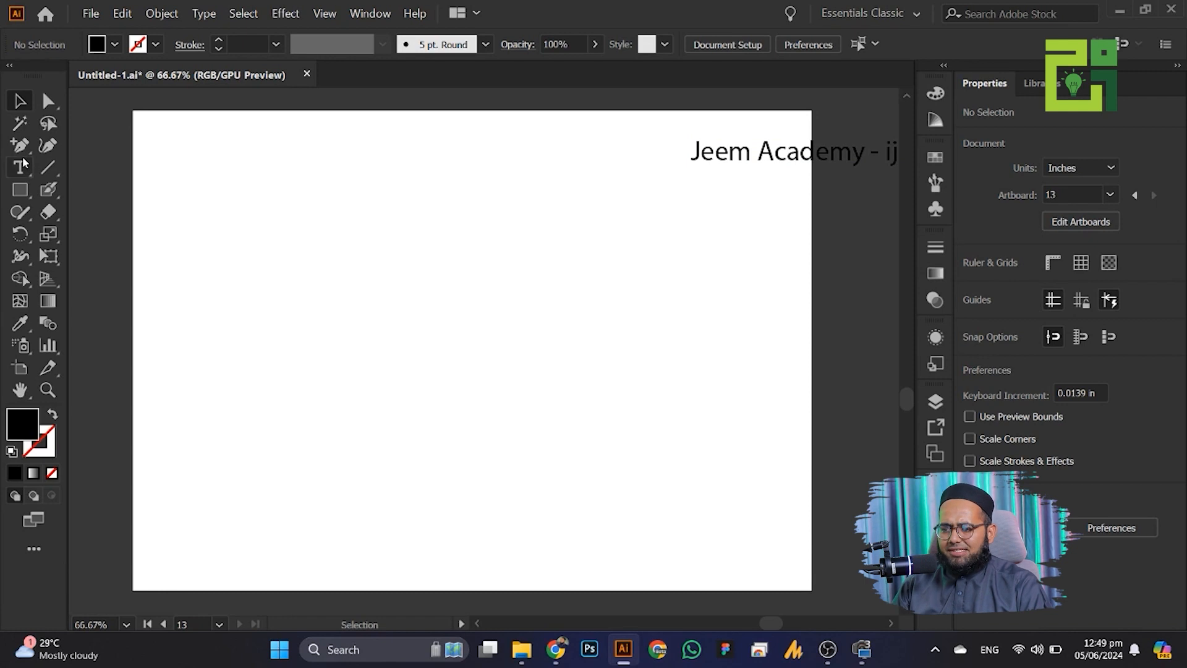
- Draw a square, rotate it about 16°, make it solid black and round its corners
{"action": "left_click", "coordinate": [19, 190]}
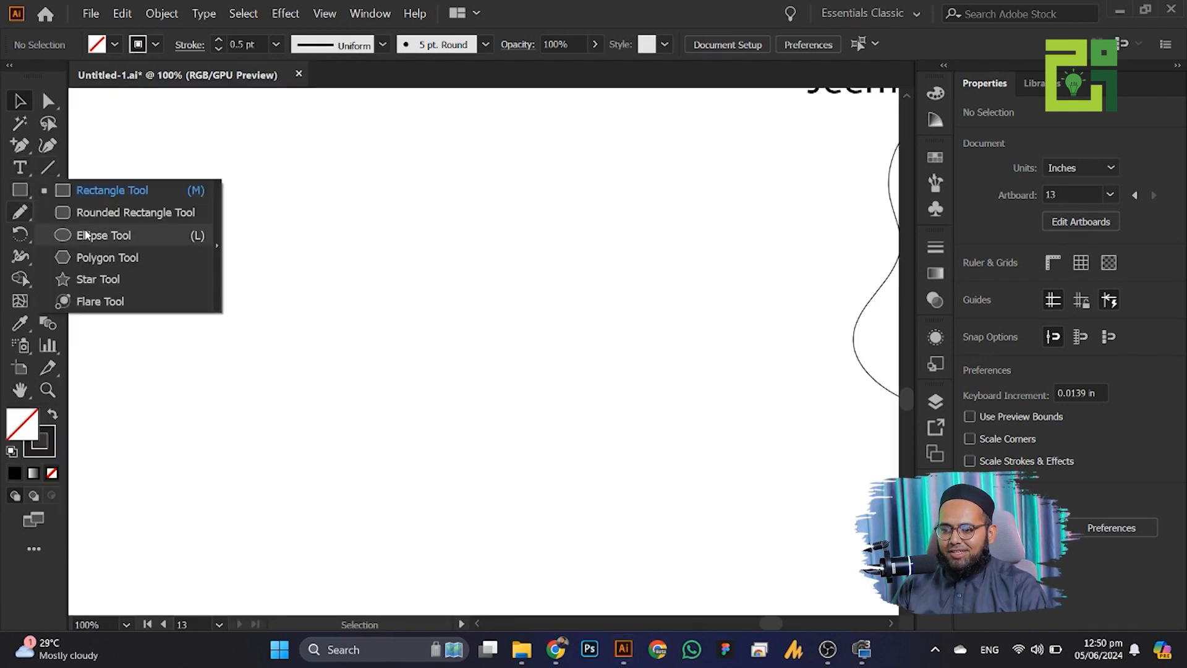
{"action": "left_click", "coordinate": [66, 195]}
{"action": "left_click_drag", "start_coordinate": [232, 190], "coordinate": [619, 578]}
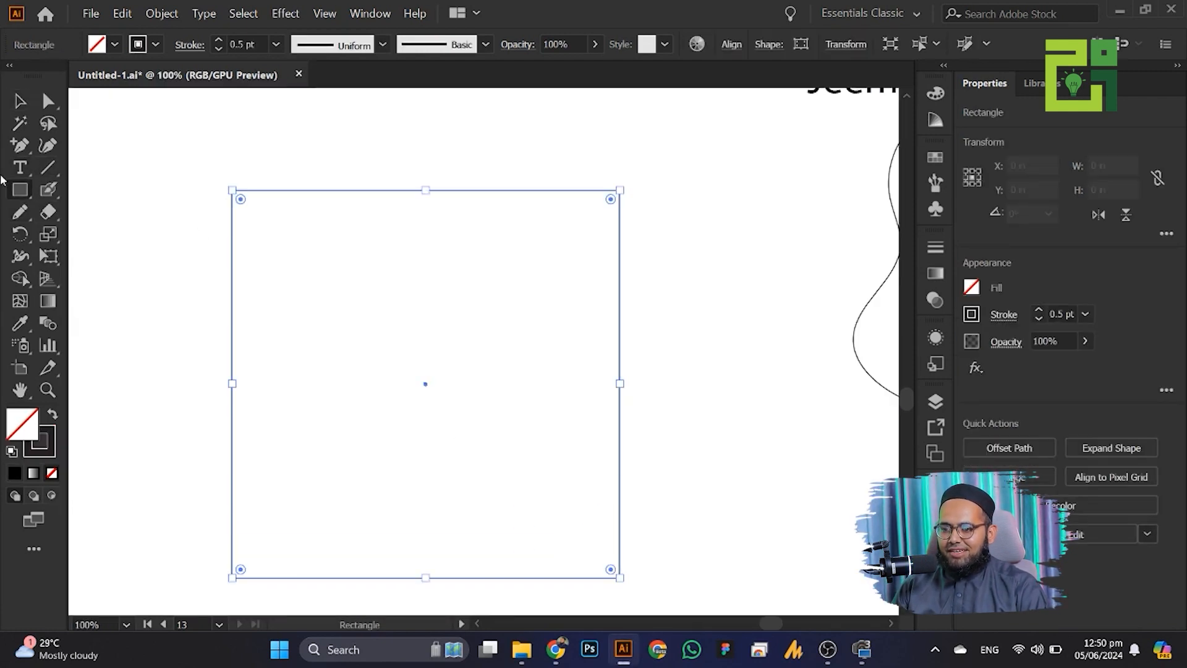
{"action": "key", "text": "v"}
{"action": "left_click_drag", "start_coordinate": [221, 582], "coordinate": [303, 604]}
{"action": "left_click", "coordinate": [52, 415]}
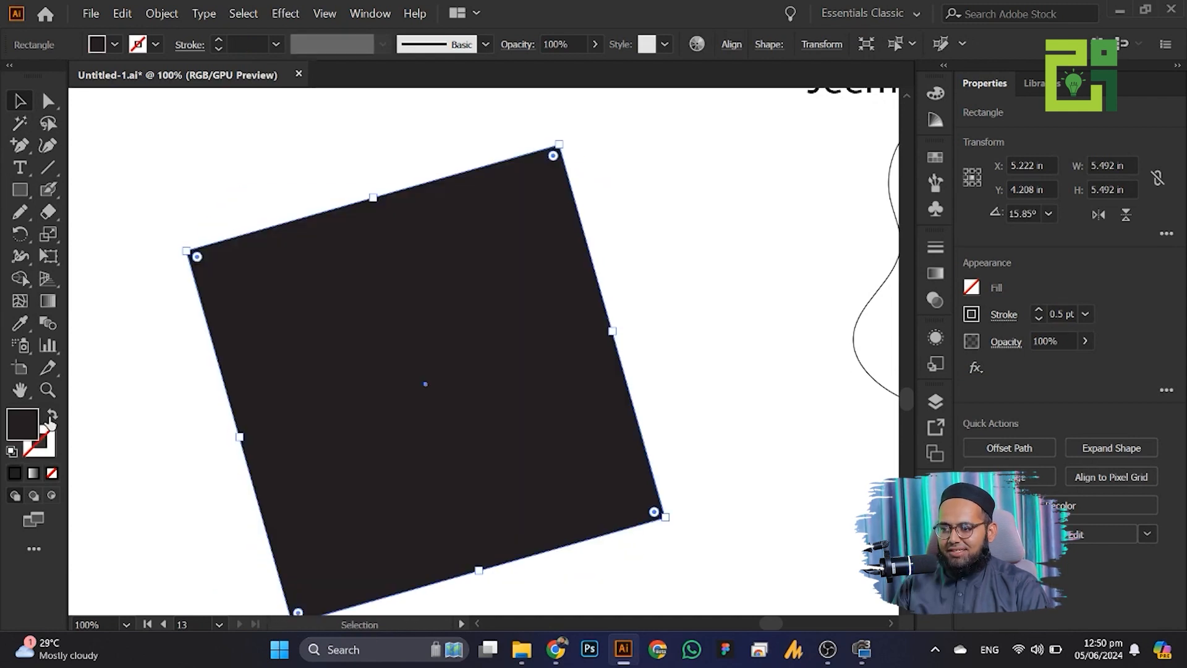
{"action": "left_click_drag", "start_coordinate": [553, 158], "coordinate": [504, 249]}
- Try filling the rounded square with area text, then undo back to the black shape
{"action": "left_click", "coordinate": [18, 168]}
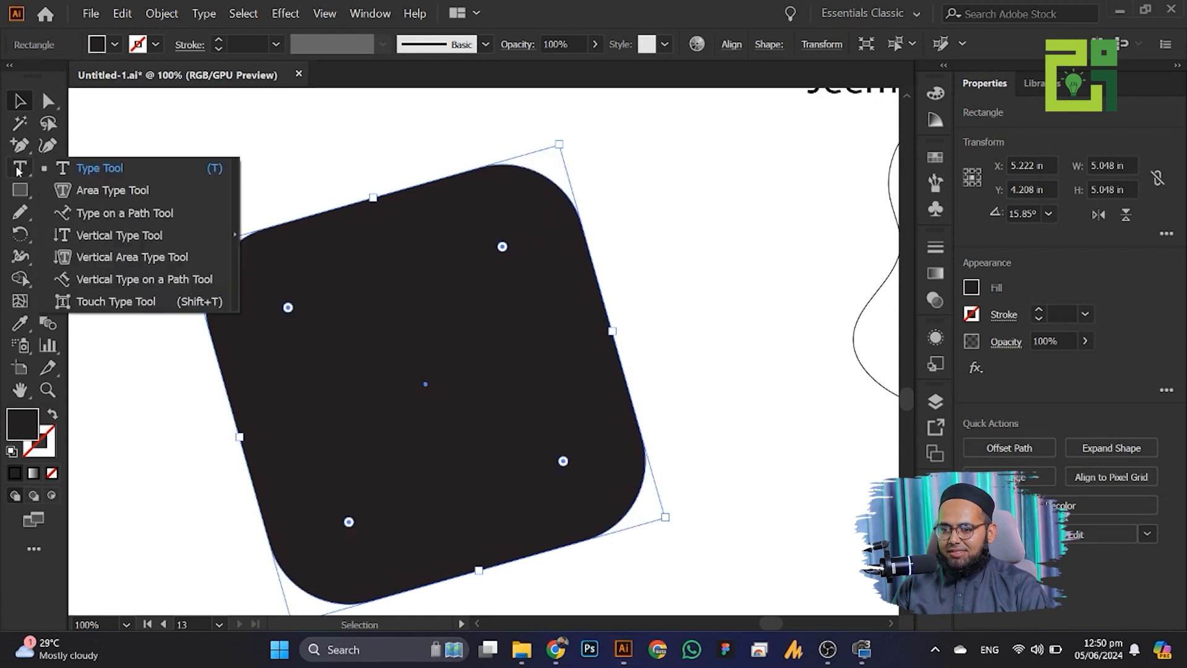
{"action": "left_click", "coordinate": [102, 190]}
{"action": "left_click", "coordinate": [279, 283]}
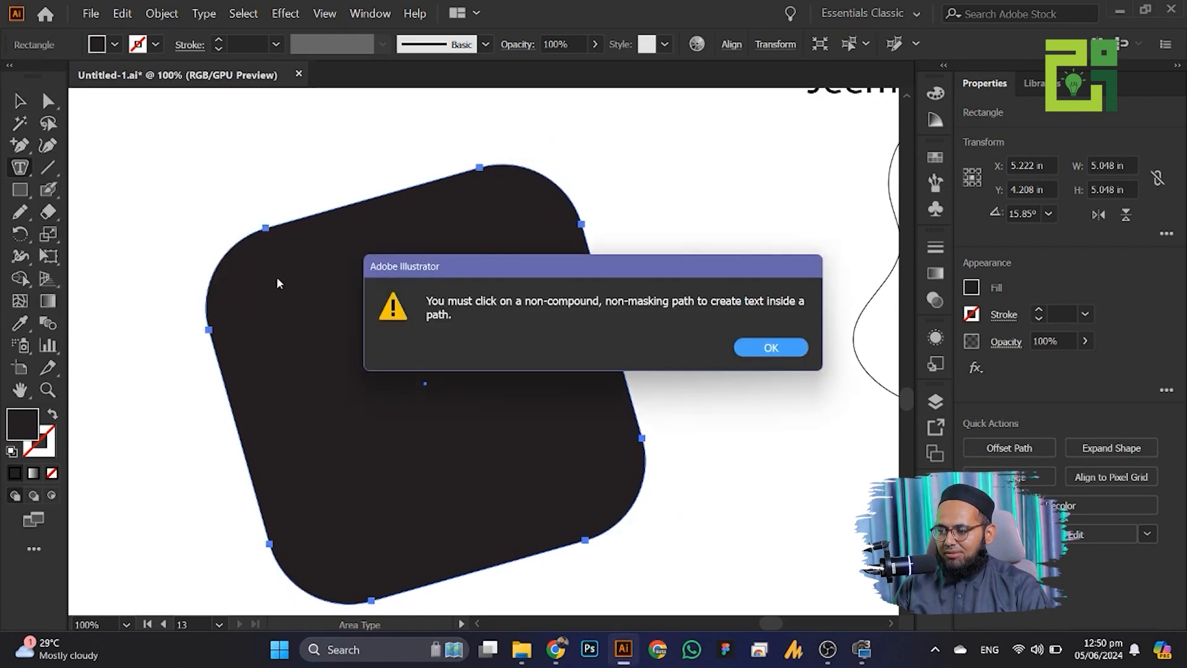
{"action": "key", "text": "Return"}
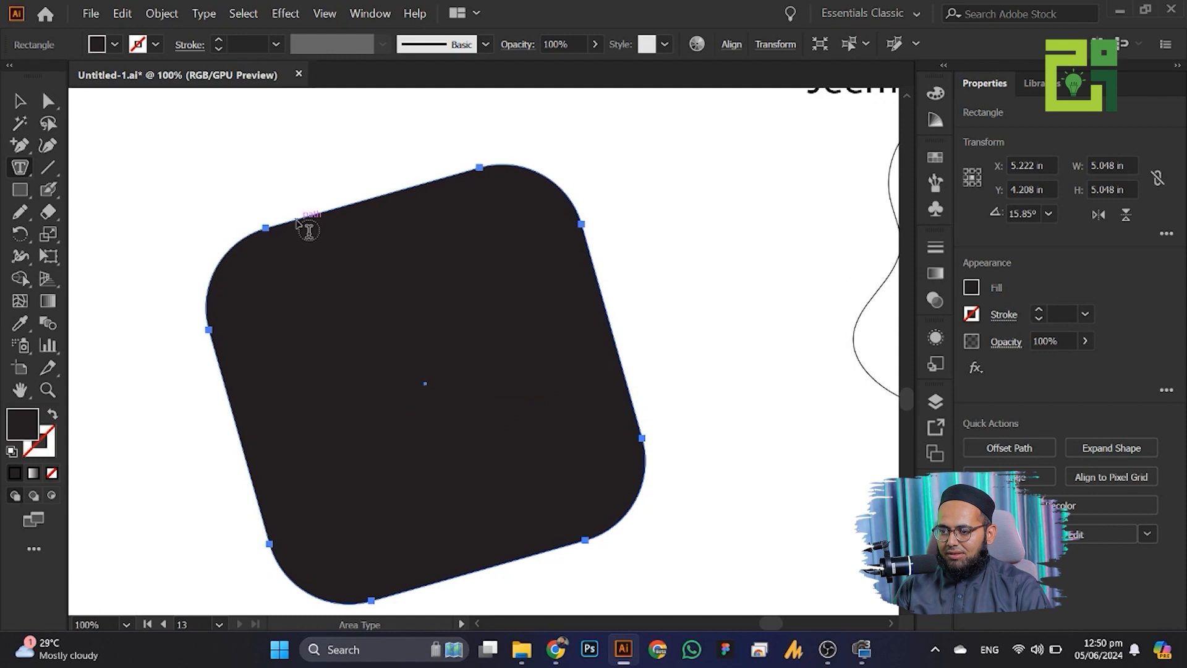
{"action": "left_click", "coordinate": [266, 227]}
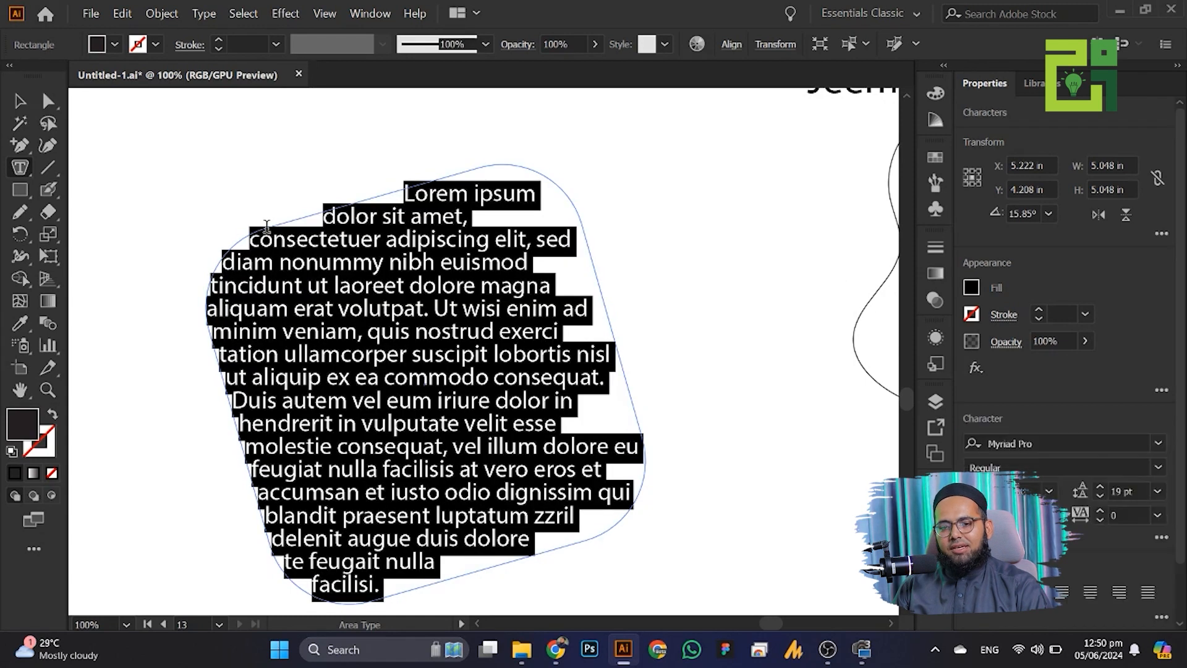
{"action": "left_click", "coordinate": [20, 101]}
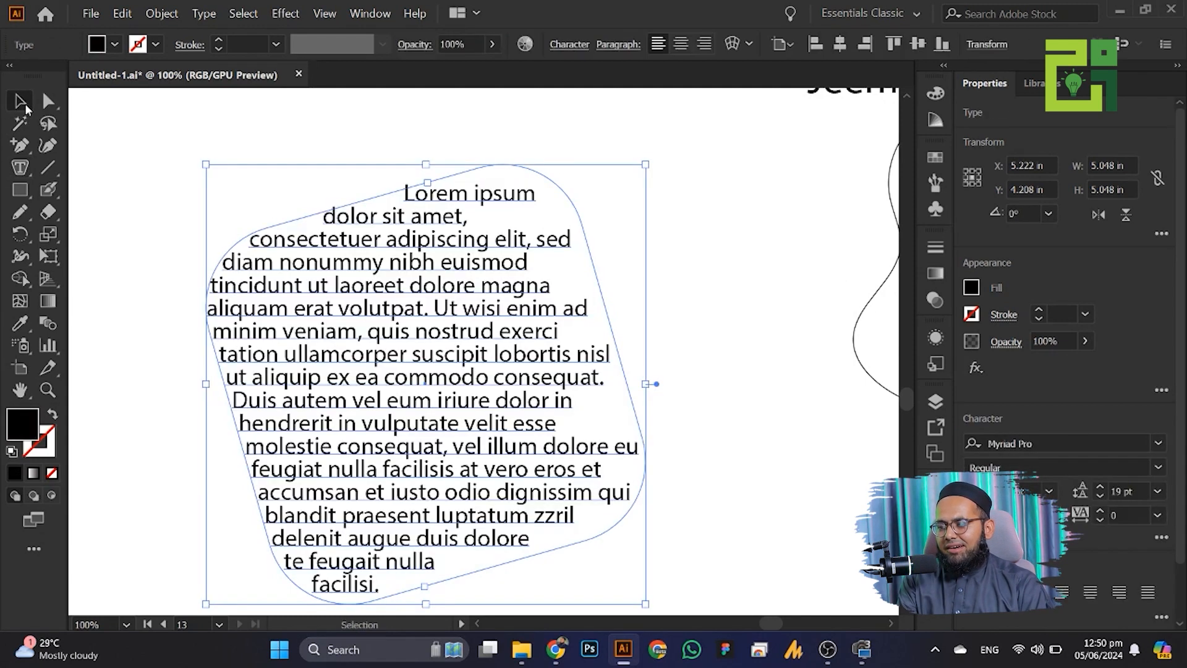
{"action": "key", "text": "ctrl+z"}
- Move the square up-right and flow Lorem ipsum area text into it
{"action": "left_click_drag", "start_coordinate": [330, 422], "coordinate": [359, 404]}
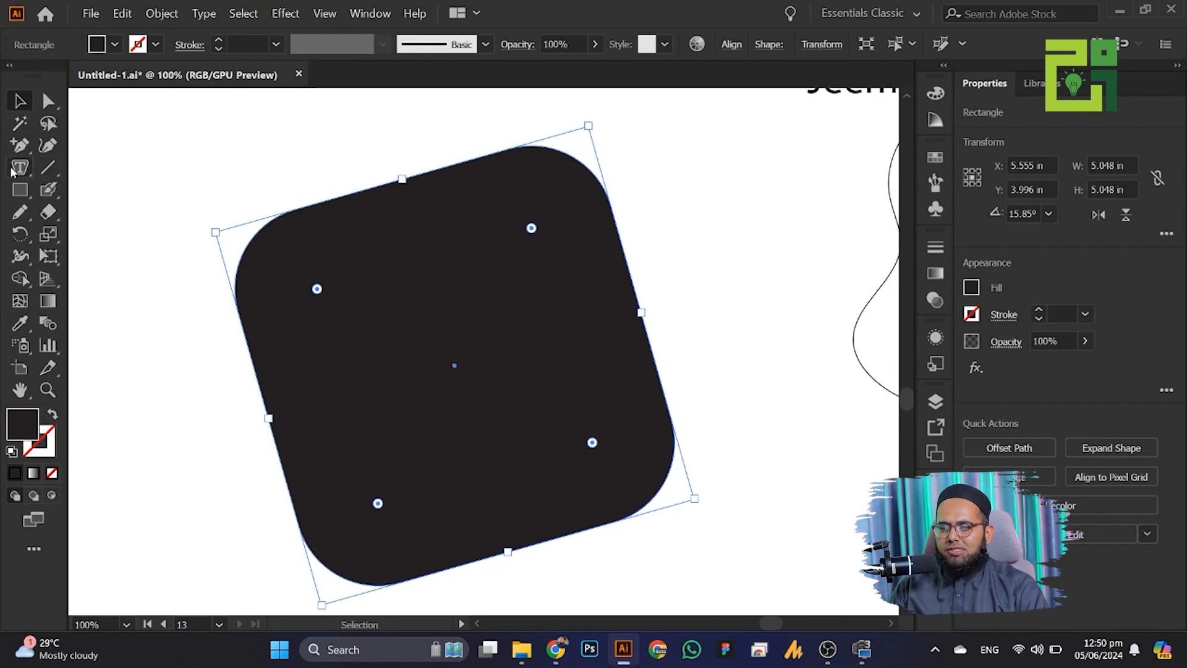
{"action": "left_click_drag", "start_coordinate": [18, 170], "coordinate": [59, 175]}
{"action": "left_click", "coordinate": [82, 173]}
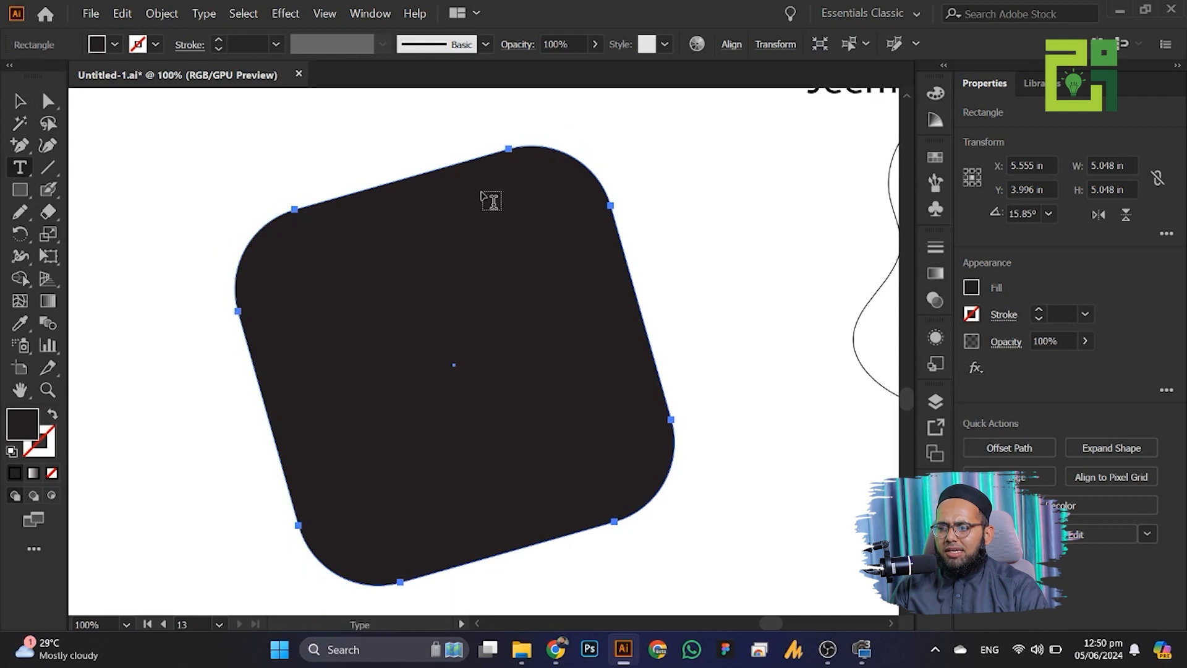
{"action": "left_click", "coordinate": [508, 149]}
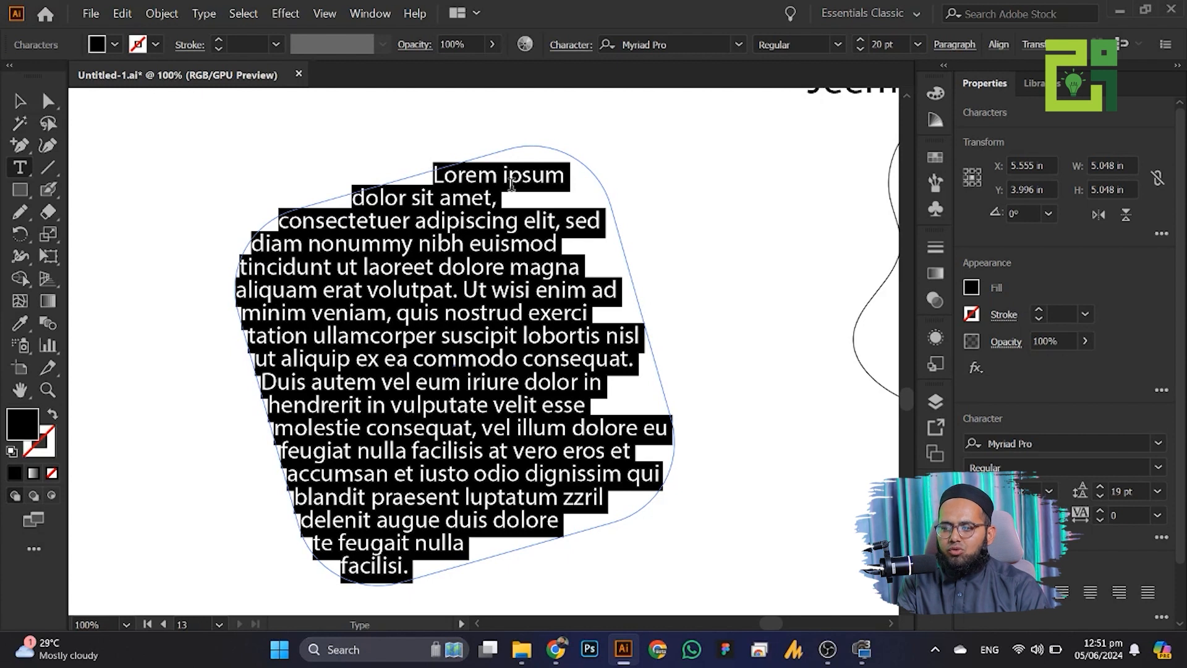
{"action": "key", "text": "Escape"}
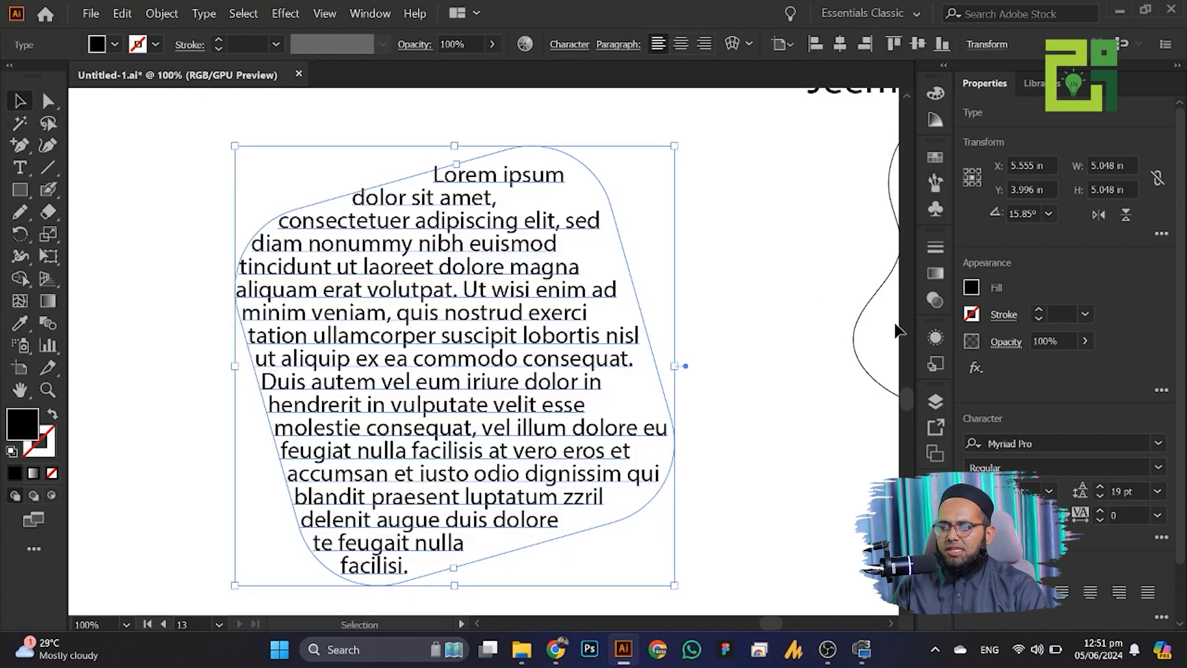
- Try filling the curvy outline with placeholder text, then undo it back to an empty outline
{"action": "left_click_drag", "start_coordinate": [855, 326], "coordinate": [734, 385]}
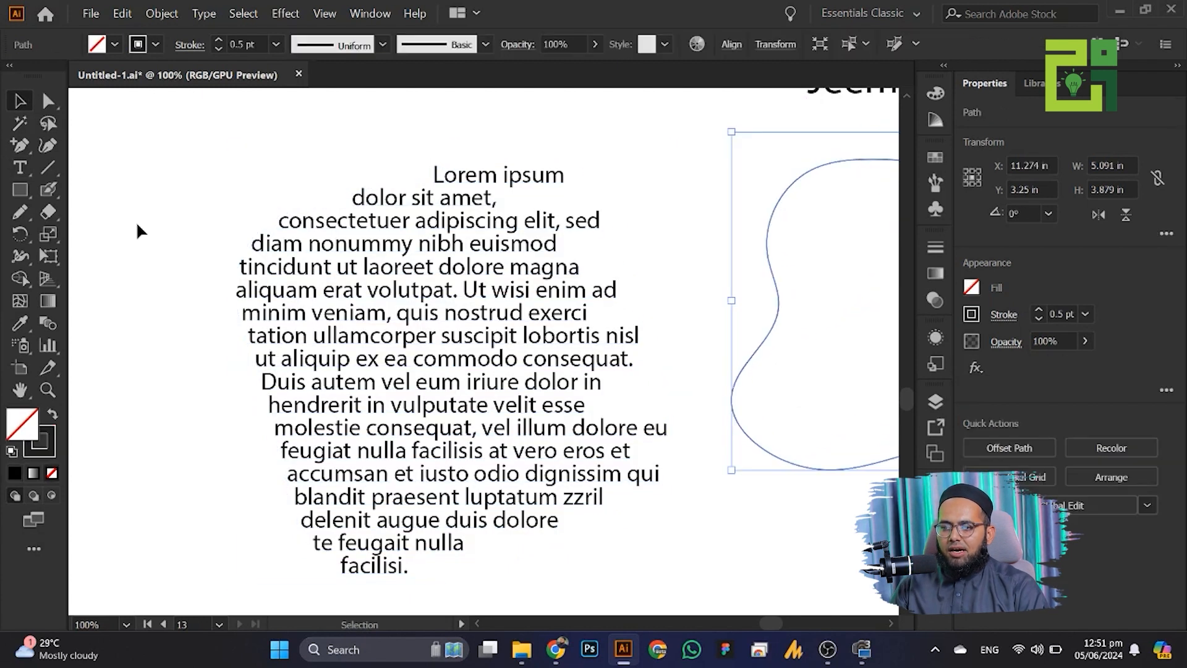
{"action": "left_click", "coordinate": [20, 168]}
{"action": "left_click", "coordinate": [858, 165]}
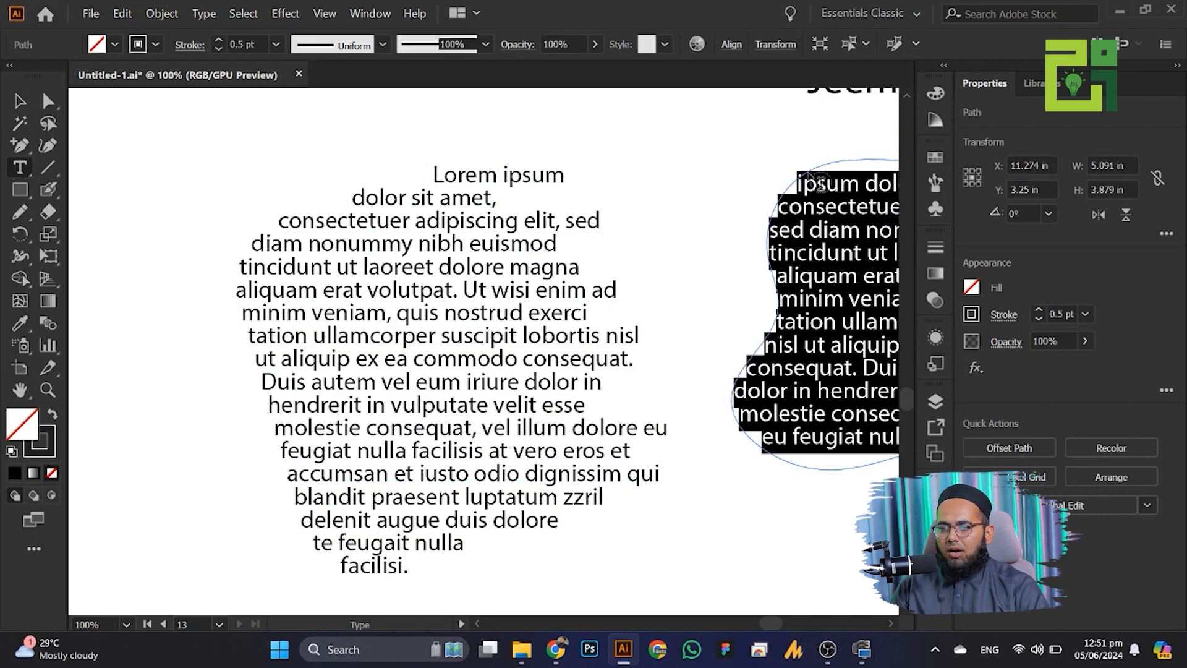
{"action": "key", "text": "Escape"}
{"action": "key", "text": "ctrl+minus"}
{"action": "key", "text": "ctrl+minus"}
{"action": "key", "text": "ctrl+minus"}
{"action": "left_click_drag", "start_coordinate": [357, 283], "coordinate": [885, 392]}
{"action": "left_click", "coordinate": [546, 308]}
{"action": "key", "text": "ctrl+z"}
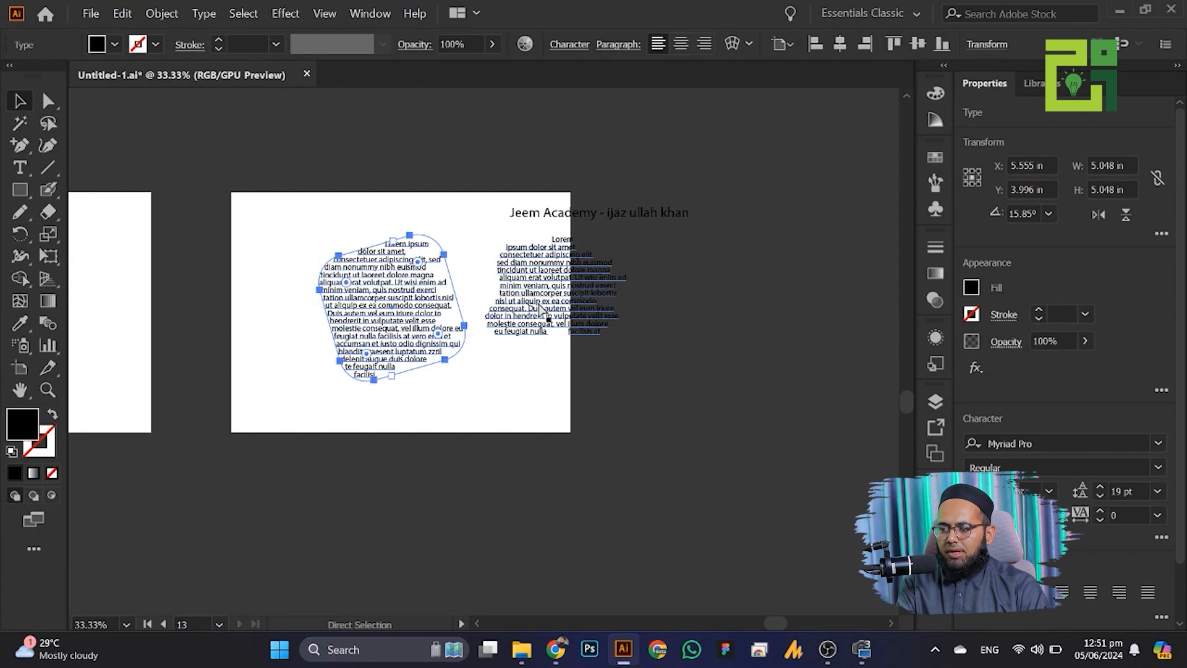
{"action": "key", "text": "ctrl+z"}
- Move the tilted text block off the artboard and bring the wavy blob onto it
{"action": "left_click_drag", "start_coordinate": [349, 322], "coordinate": [855, 369]}
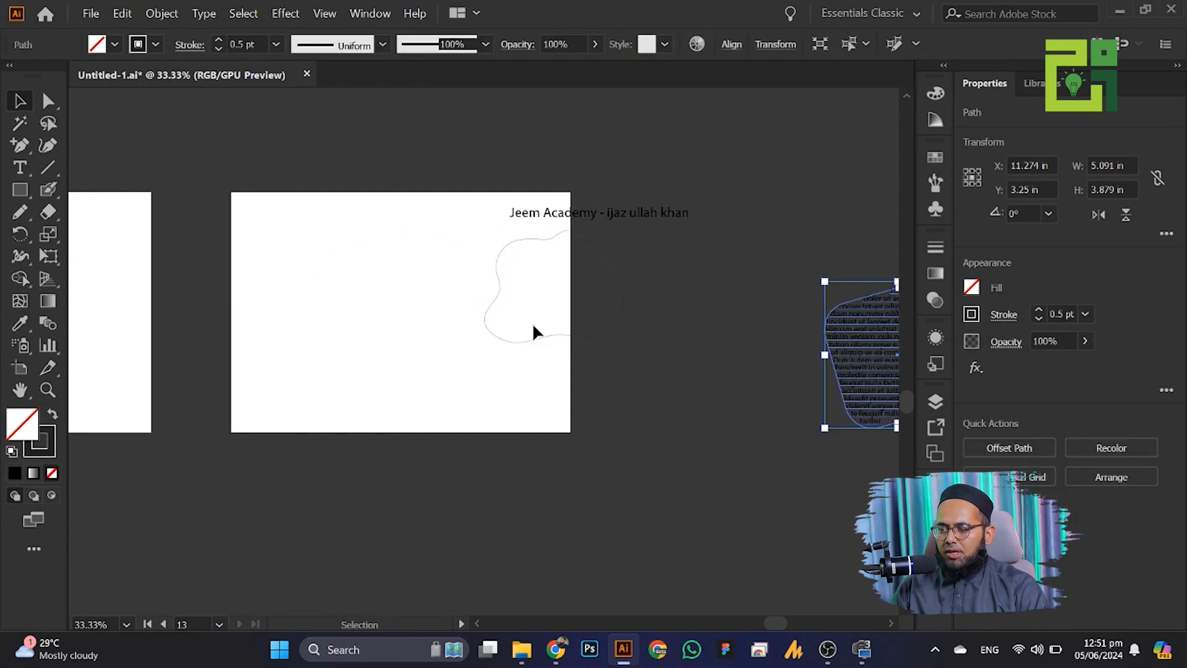
{"action": "left_click", "coordinate": [509, 339]}
{"action": "left_click_drag", "start_coordinate": [506, 336], "coordinate": [358, 350]}
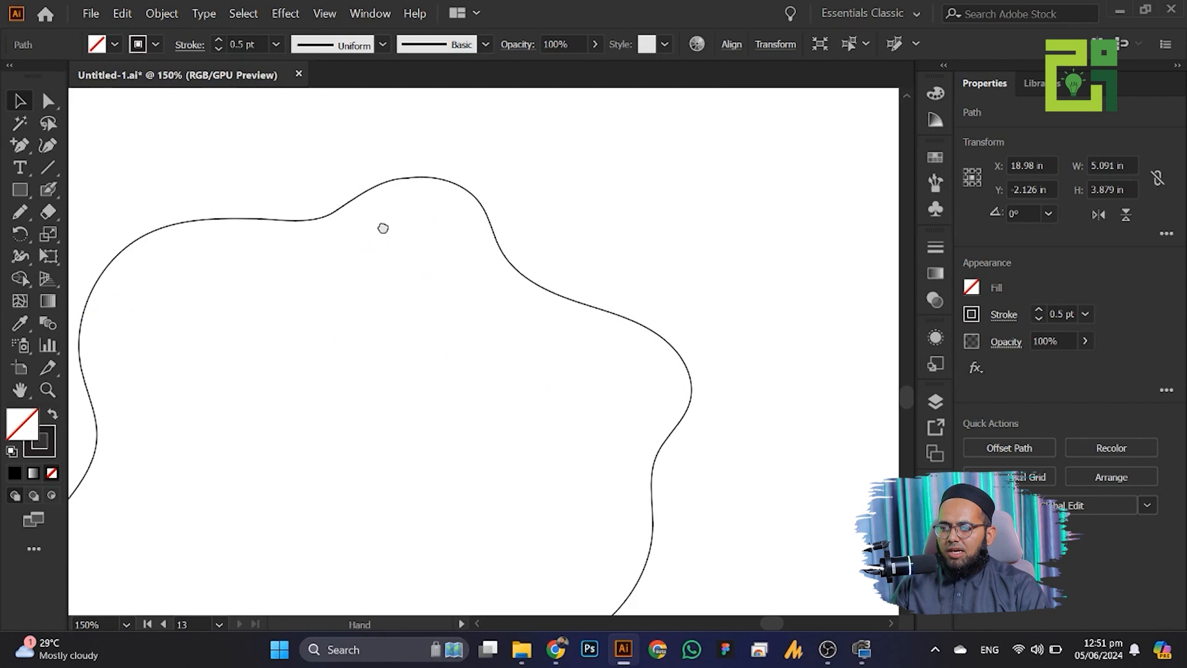
{"action": "left_click_drag", "start_coordinate": [329, 279], "coordinate": [461, 201]}
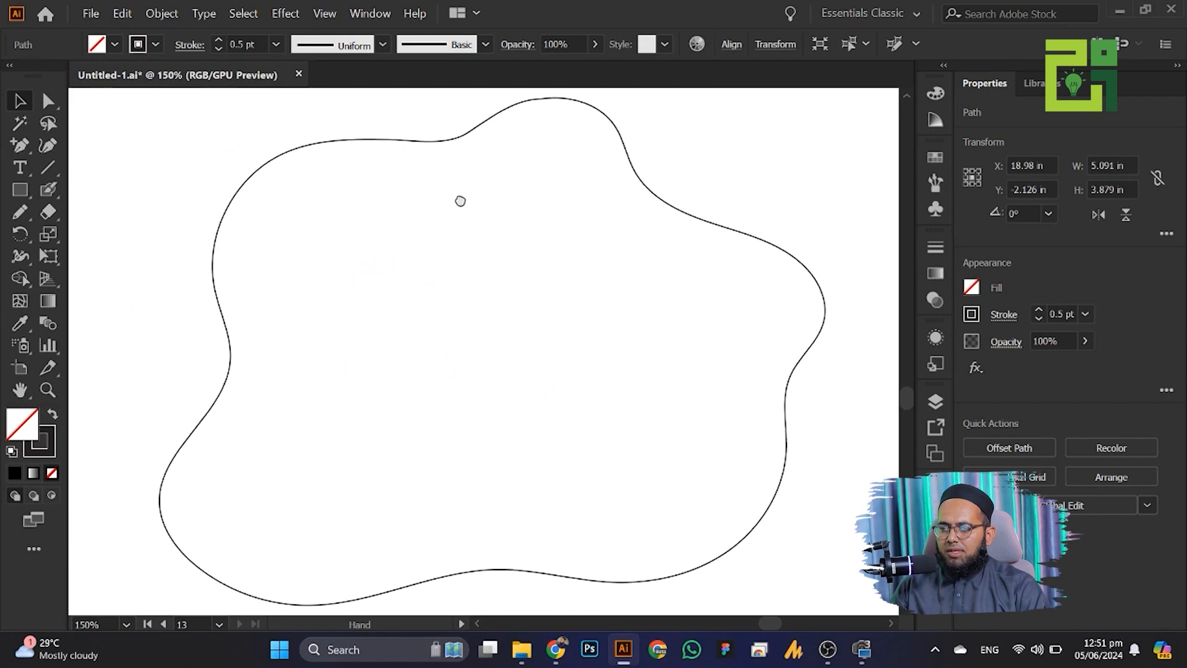
{"action": "left_click", "coordinate": [313, 149]}
- Fill the blob with 20 pt Lorem ipsum area text using the Area Type Tool
{"action": "key", "text": "t"}
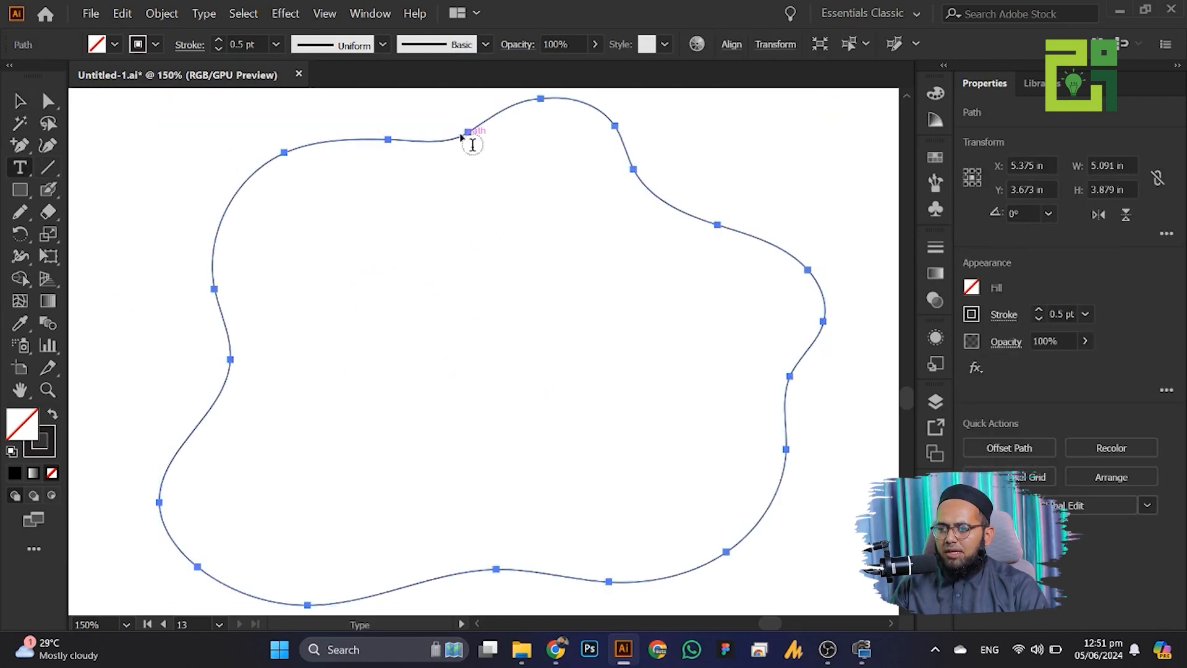
{"action": "left_click", "coordinate": [471, 146]}
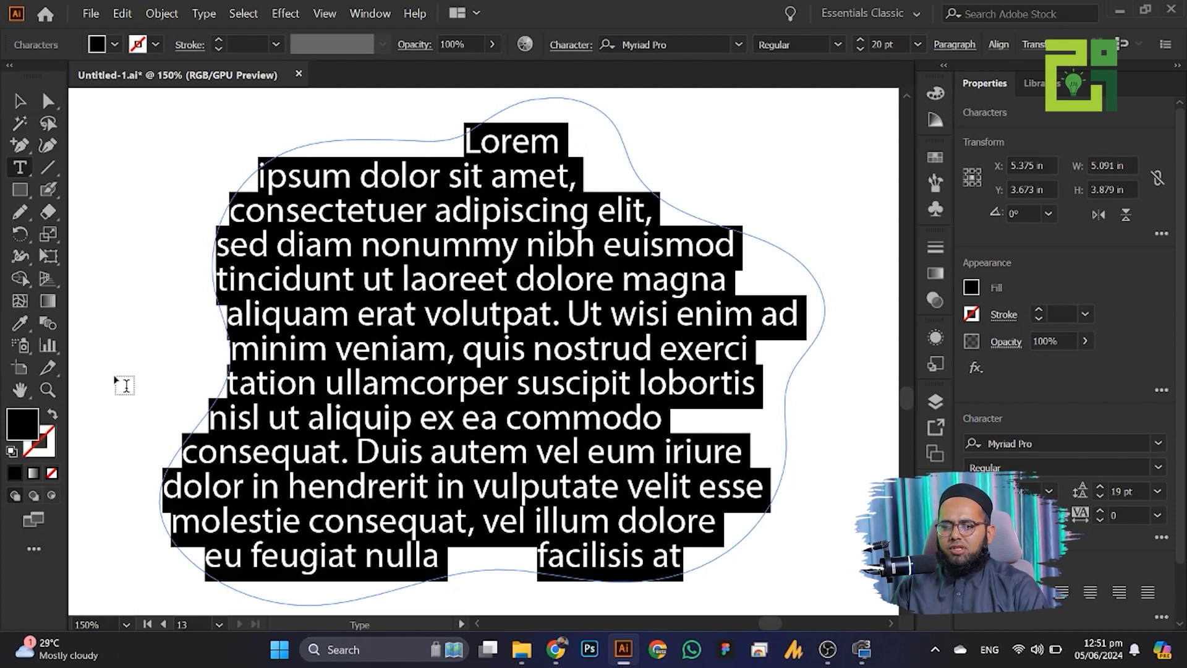
{"action": "key", "text": "ctrl+z"}
{"action": "left_click_drag", "start_coordinate": [20, 167], "coordinate": [76, 187]}
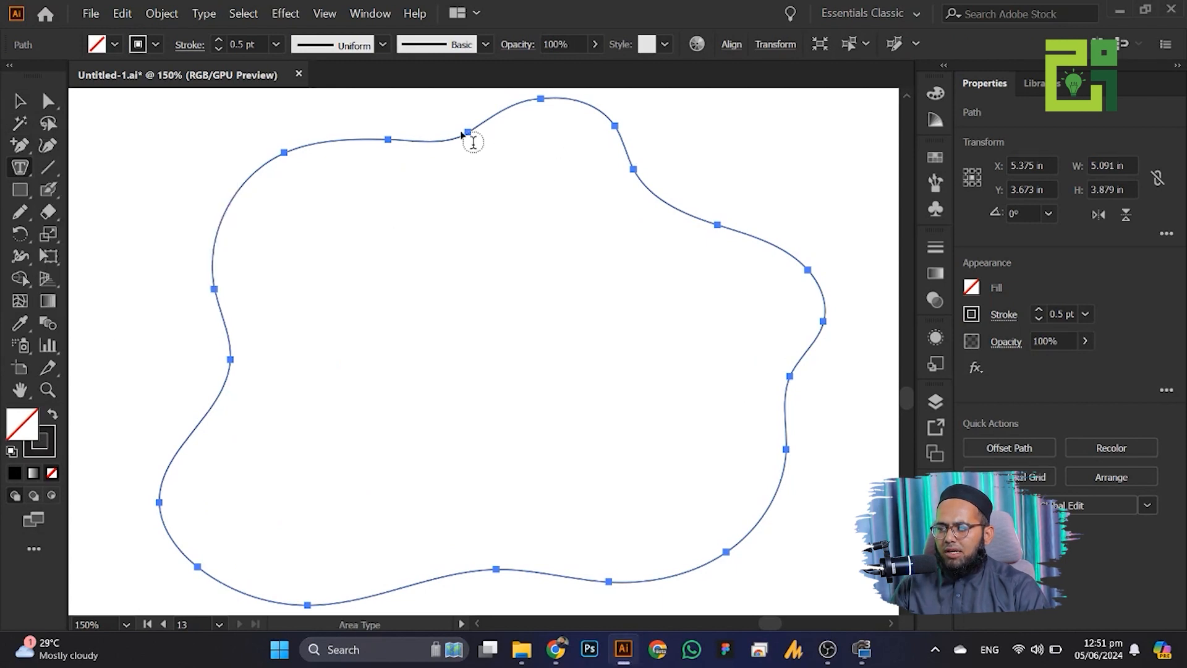
{"action": "left_click", "coordinate": [482, 141]}
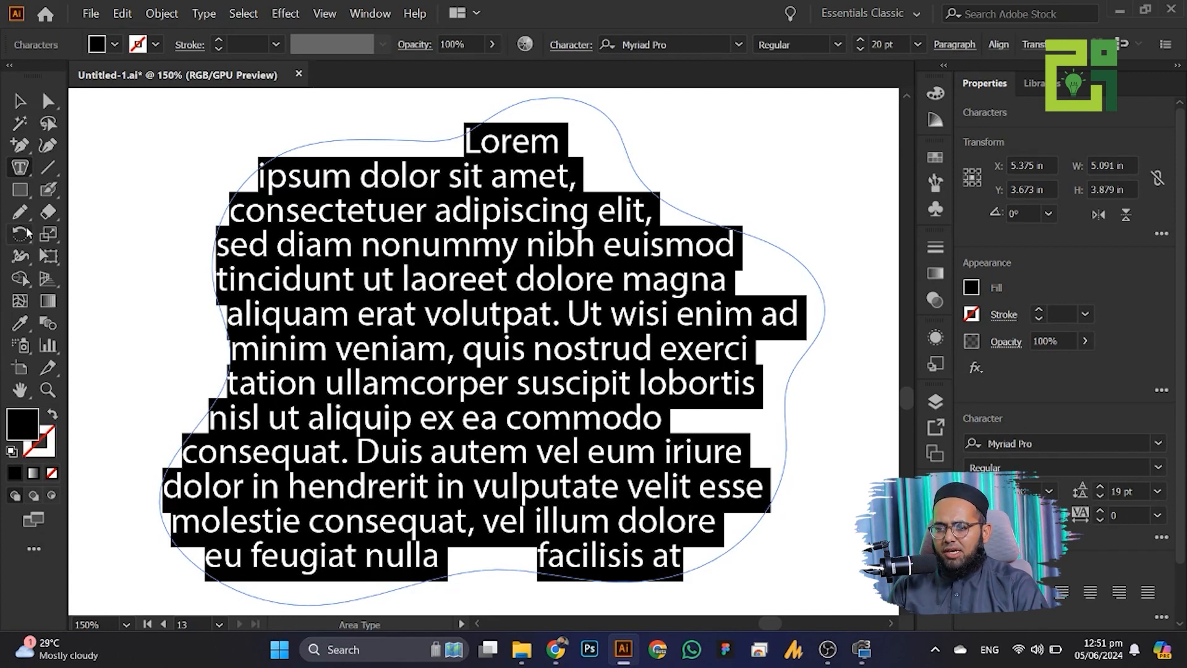
{"action": "left_click", "coordinate": [14, 108]}
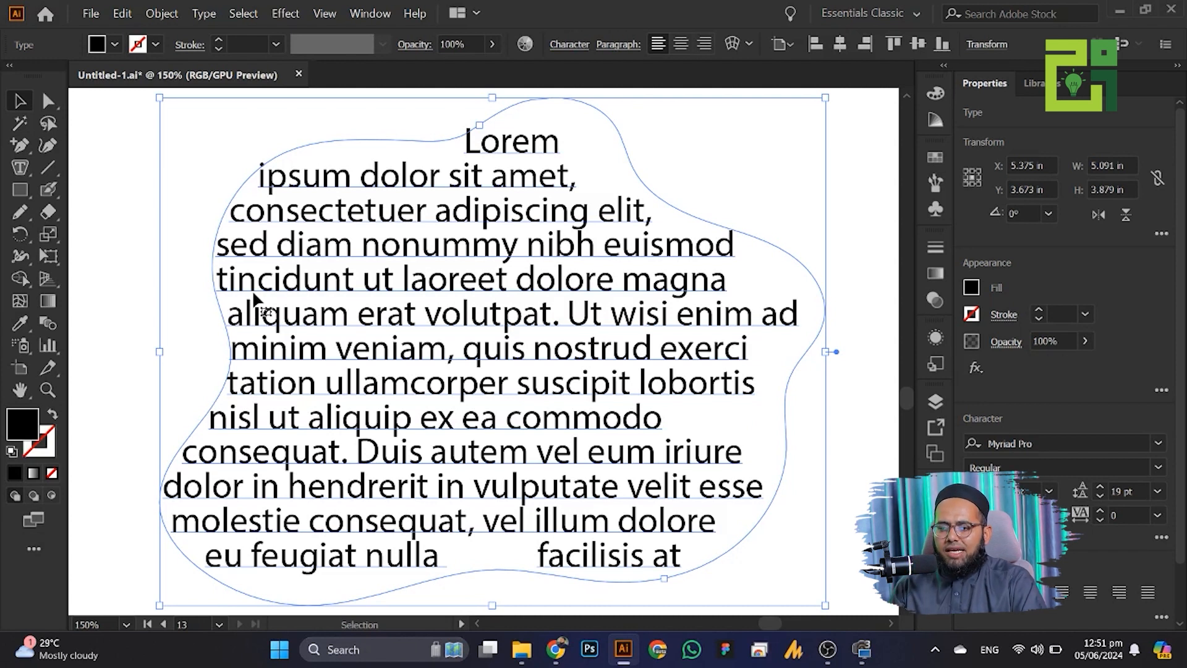
{"action": "scroll", "coordinate": [254, 300], "scroll_direction": "up", "scroll_amount": 1}
- Drag the blob area text to the top of the artboard and zoom to 100%
{"action": "left_click", "coordinate": [167, 403]}
{"action": "left_click_drag", "start_coordinate": [224, 396], "coordinate": [246, 323]}
{"action": "left_click", "coordinate": [275, 324]}
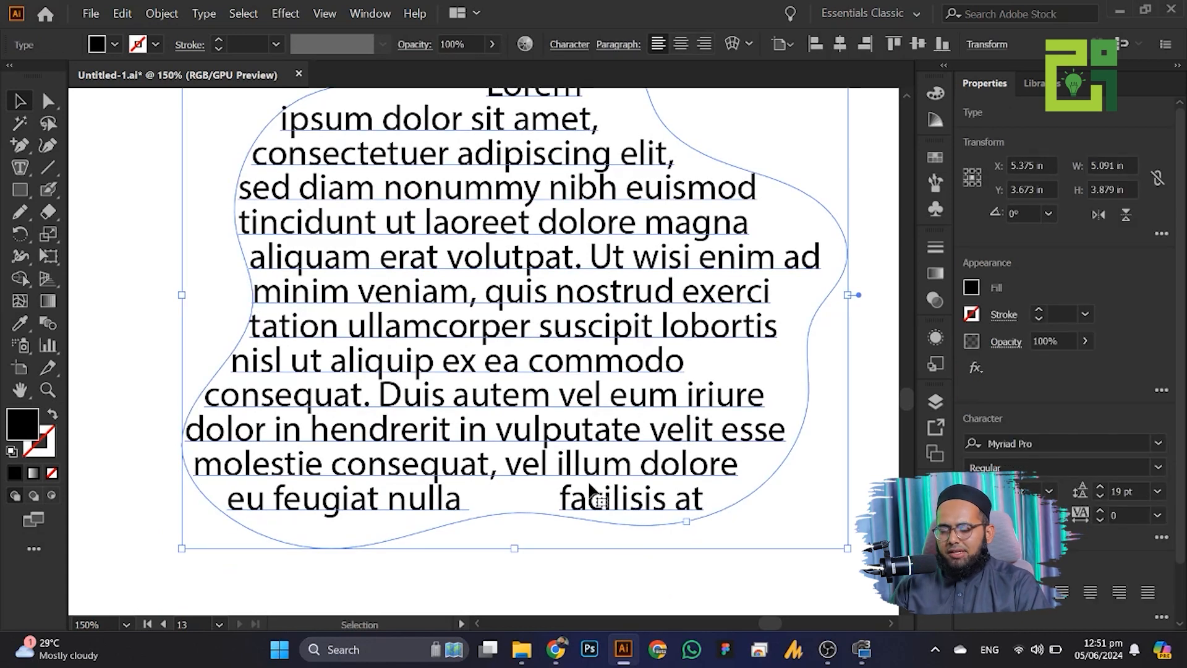
{"action": "scroll", "coordinate": [556, 486], "scroll_direction": "down", "scroll_amount": 2}
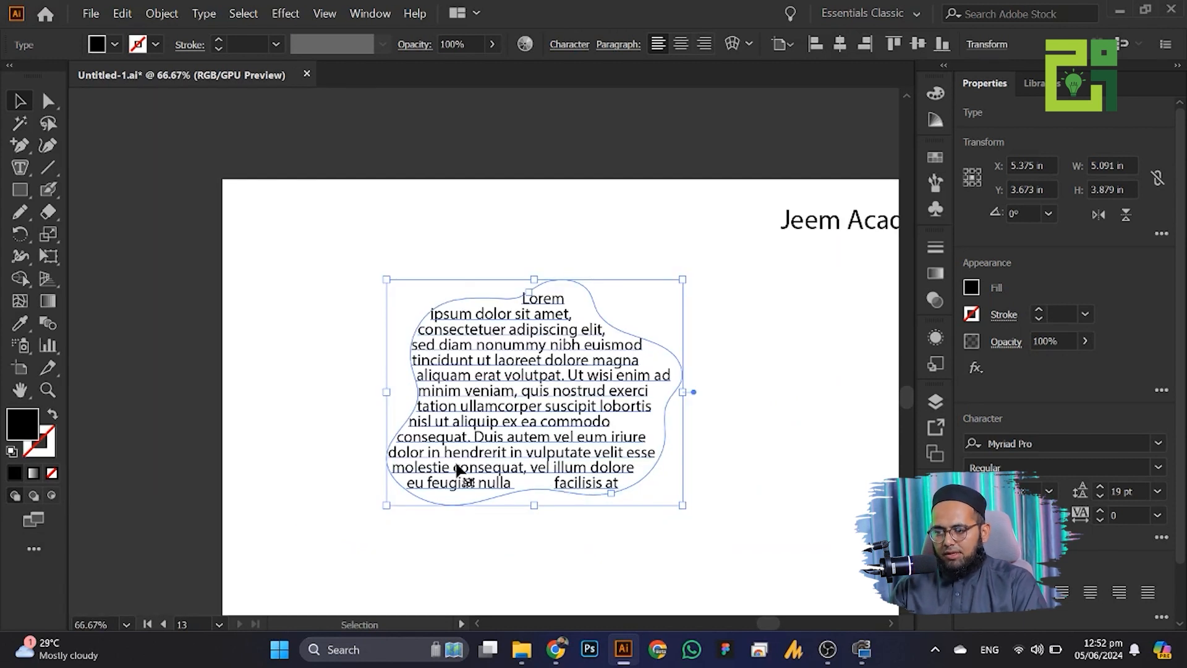
{"action": "left_click_drag", "start_coordinate": [449, 462], "coordinate": [566, 184]}
{"action": "key", "text": "ctrl+1"}
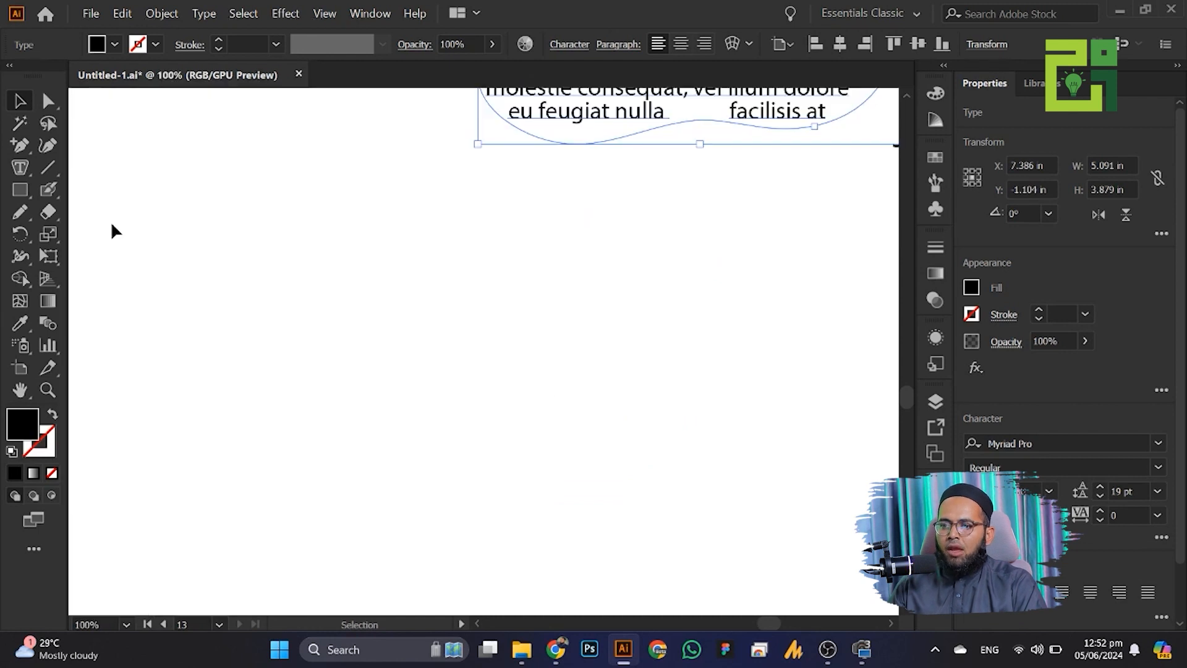
{"action": "left_click", "coordinate": [21, 167]}
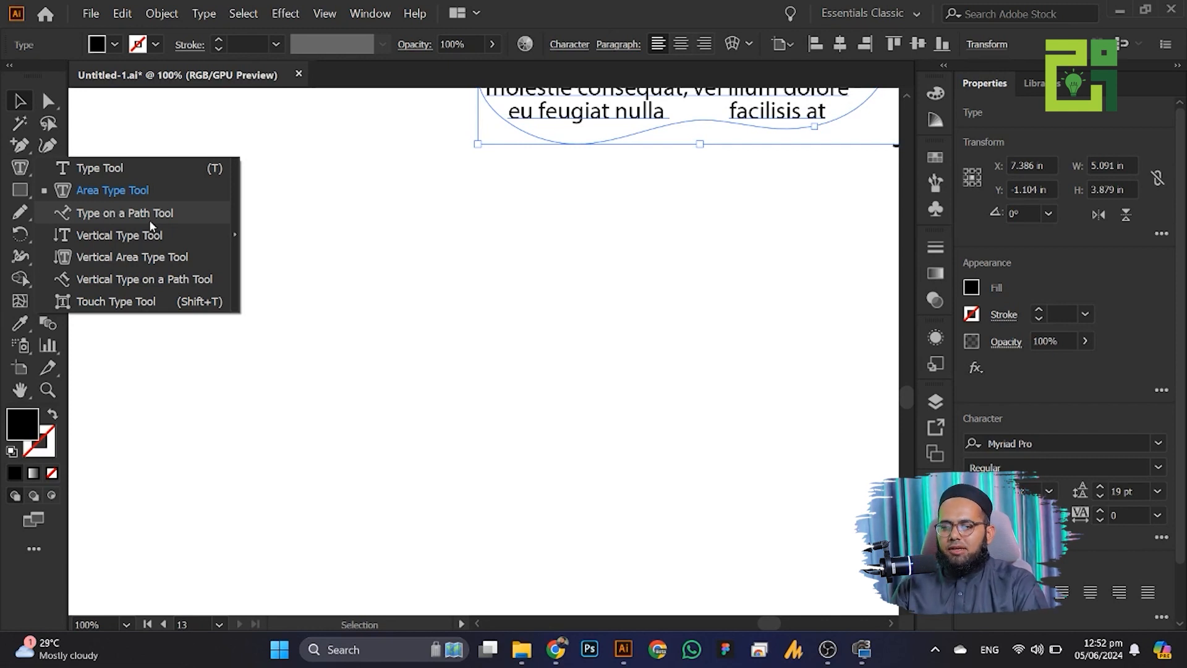
- Draw a seven-point S-shaped curve with the Curvature Tool, black 1 pt stroke, no fill
{"action": "left_click", "coordinate": [402, 342]}
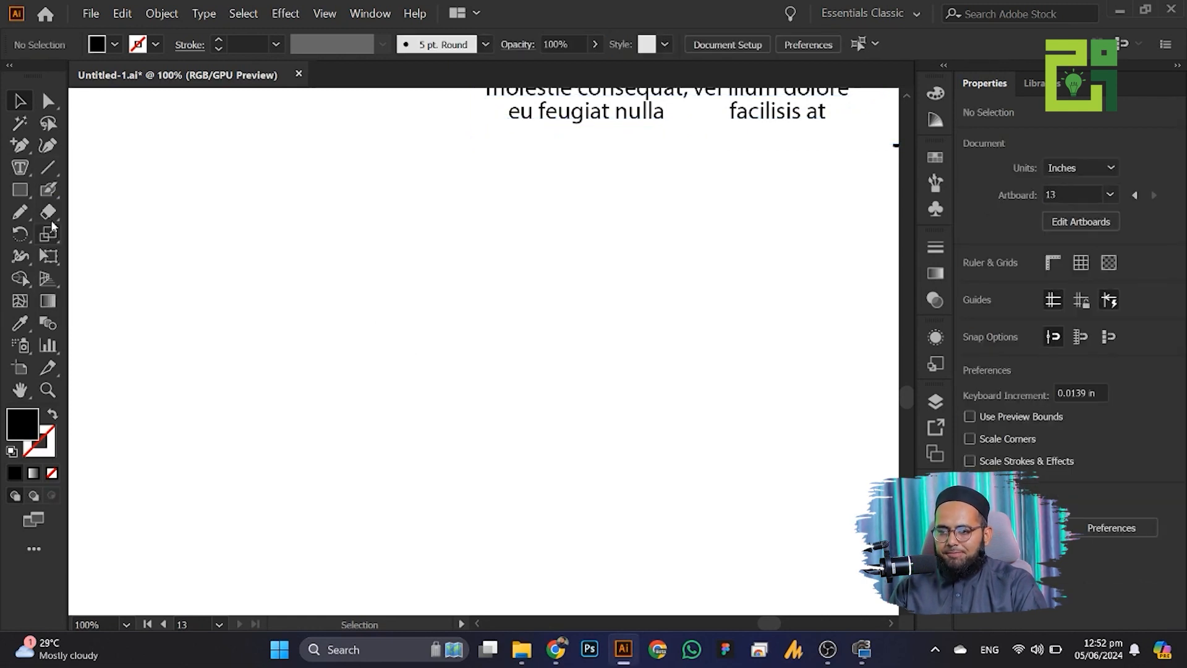
{"action": "left_click", "coordinate": [47, 151]}
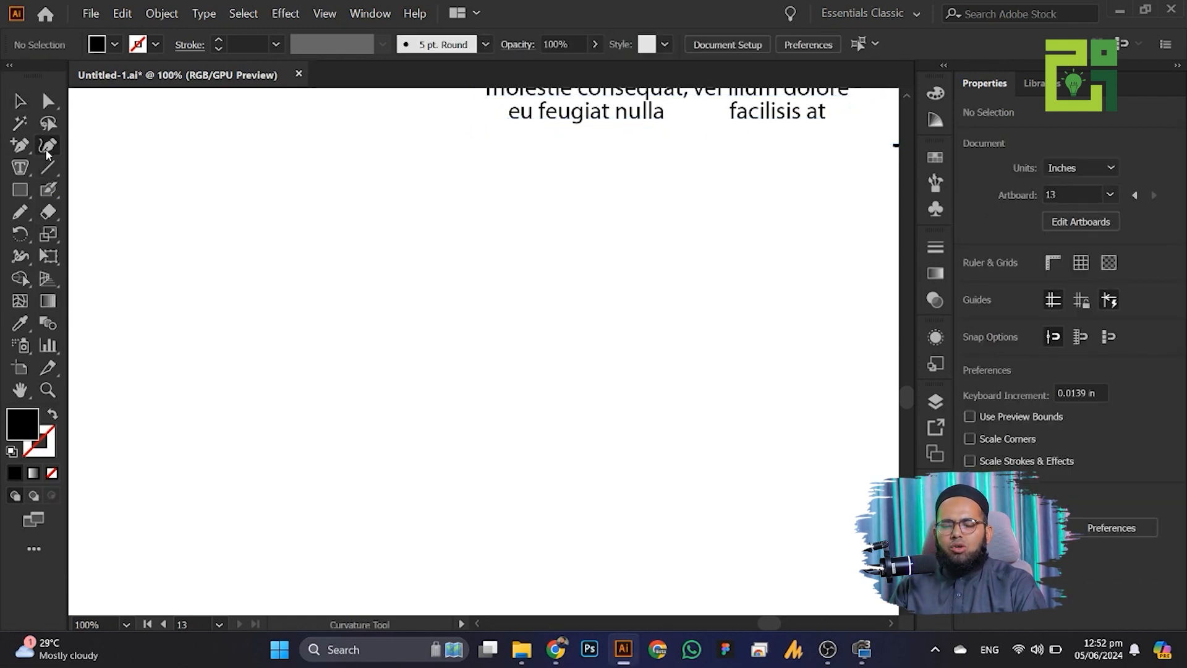
{"action": "left_click", "coordinate": [157, 236]}
{"action": "left_click", "coordinate": [197, 373]}
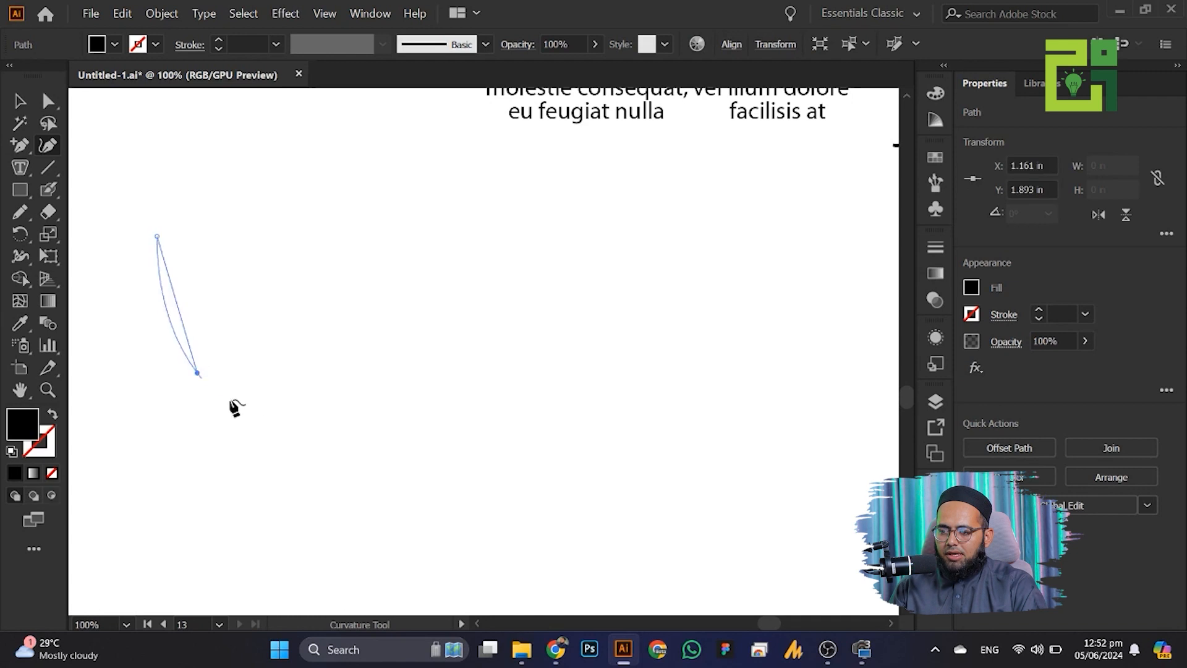
{"action": "left_click", "coordinate": [410, 427]}
{"action": "left_click", "coordinate": [513, 340]}
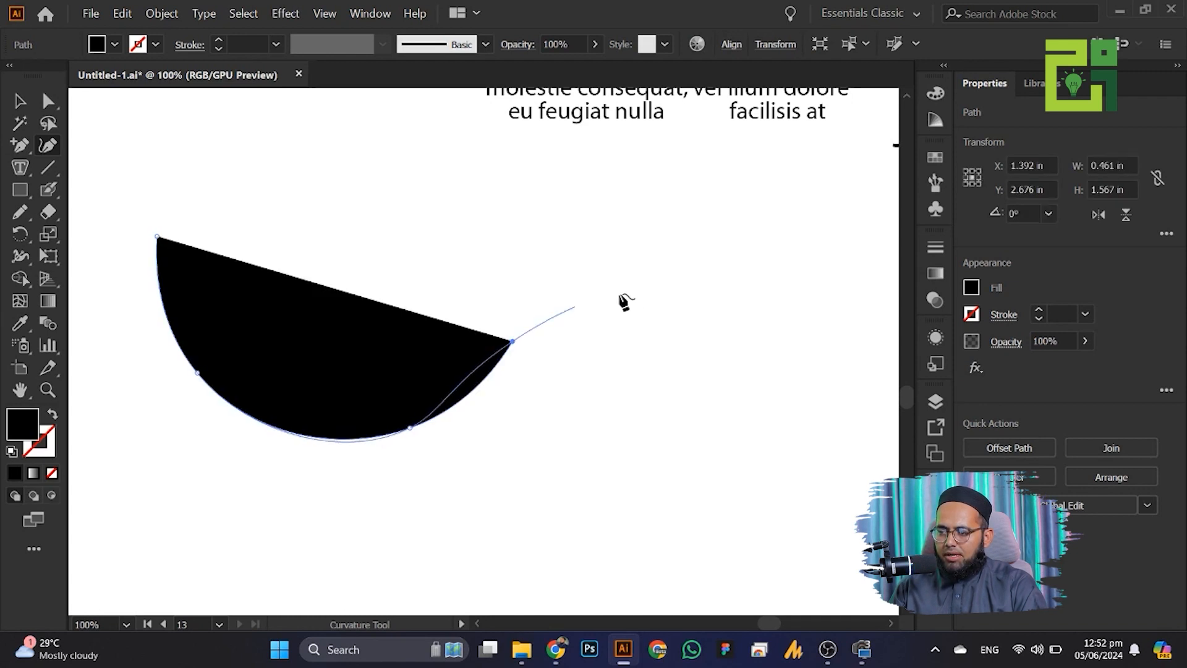
{"action": "left_click", "coordinate": [709, 286]}
{"action": "left_click", "coordinate": [812, 419]}
{"action": "left_click", "coordinate": [718, 536]}
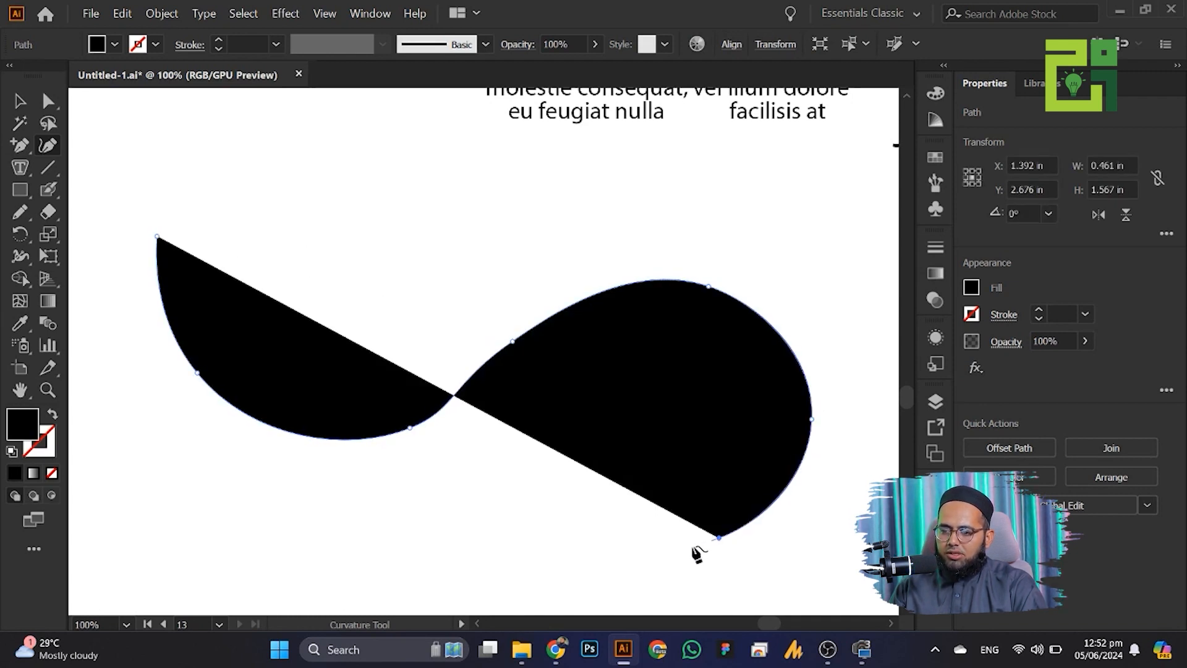
{"action": "left_click", "coordinate": [52, 413]}
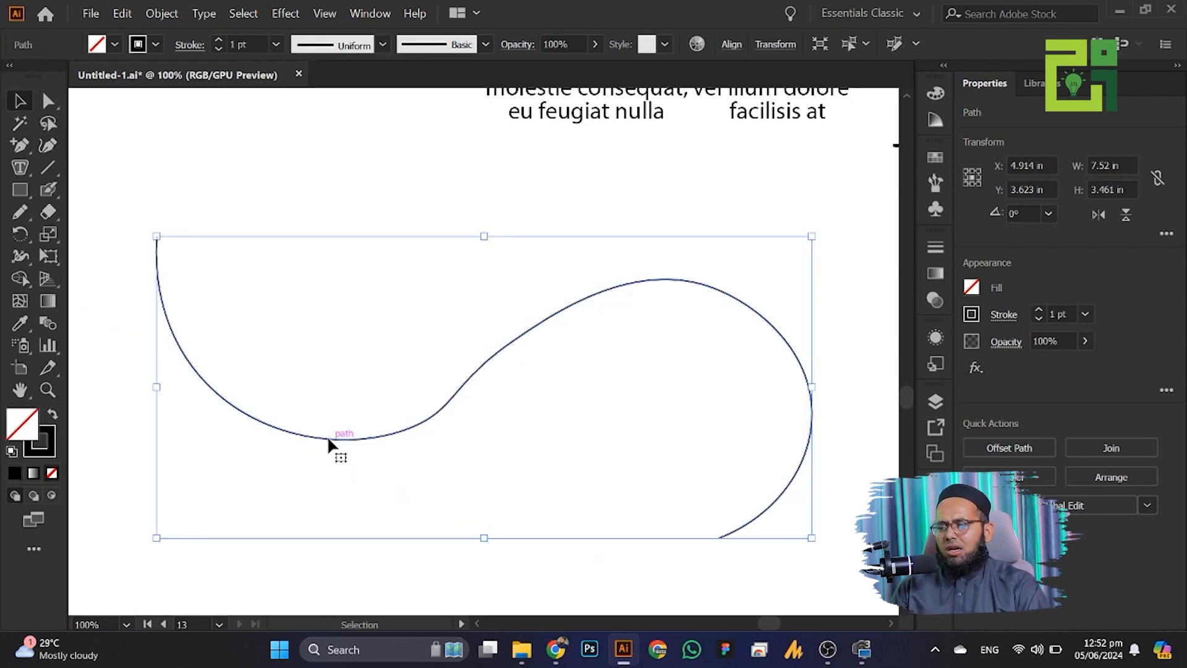
- Enter the blob area text and select all of its contents
{"action": "scroll", "coordinate": [328, 435], "scroll_direction": "up", "scroll_amount": 2}
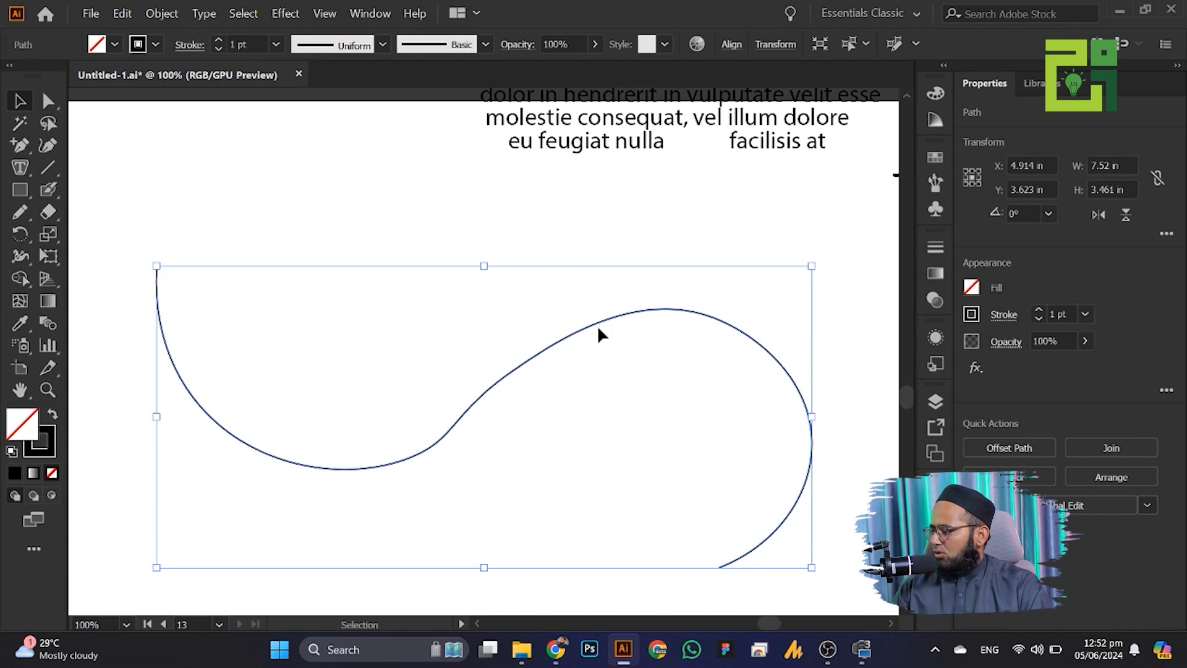
{"action": "double_click", "coordinate": [588, 128]}
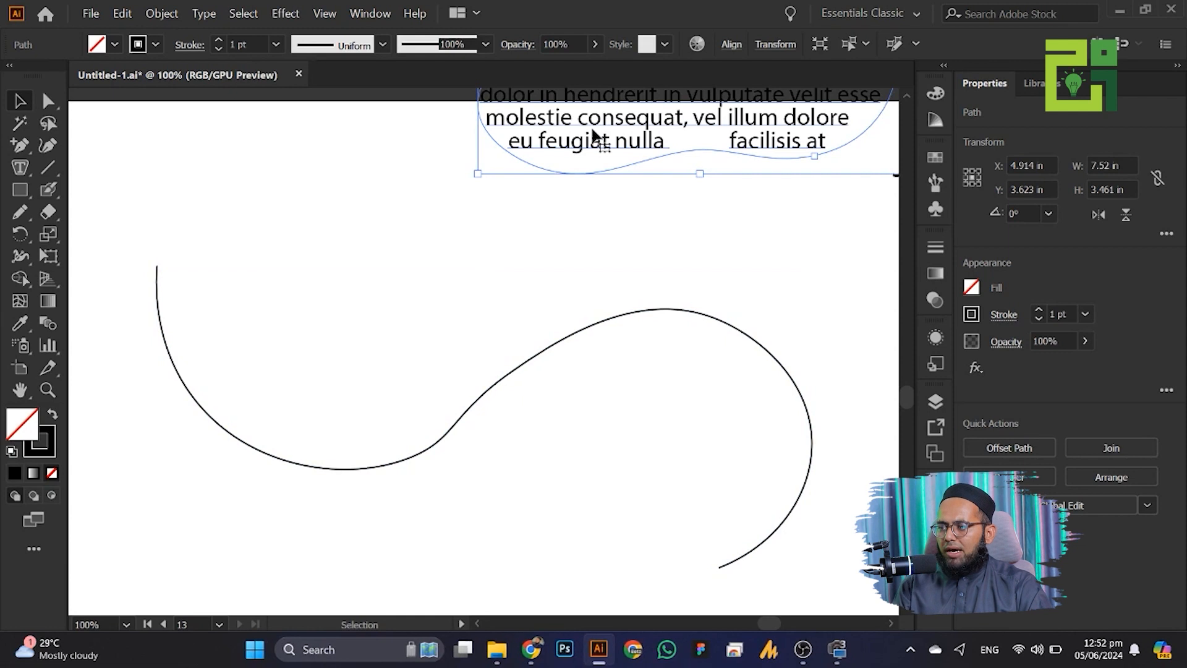
{"action": "key", "text": "ctrl+a"}
{"action": "scroll", "coordinate": [587, 126], "scroll_direction": "up", "scroll_amount": 3}
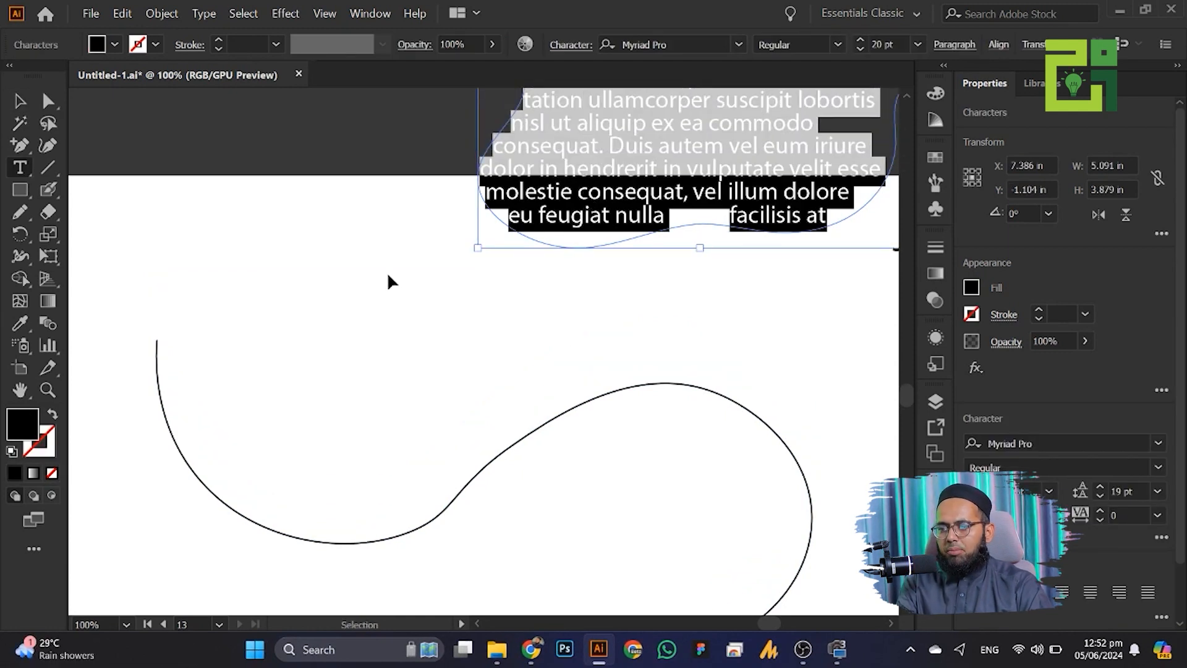
{"action": "left_click", "coordinate": [20, 101]}
- Run Lorem ipsum placeholder text along the wavy curve with Type on a Path
{"action": "left_click", "coordinate": [18, 168]}
{"action": "left_click", "coordinate": [17, 173]}
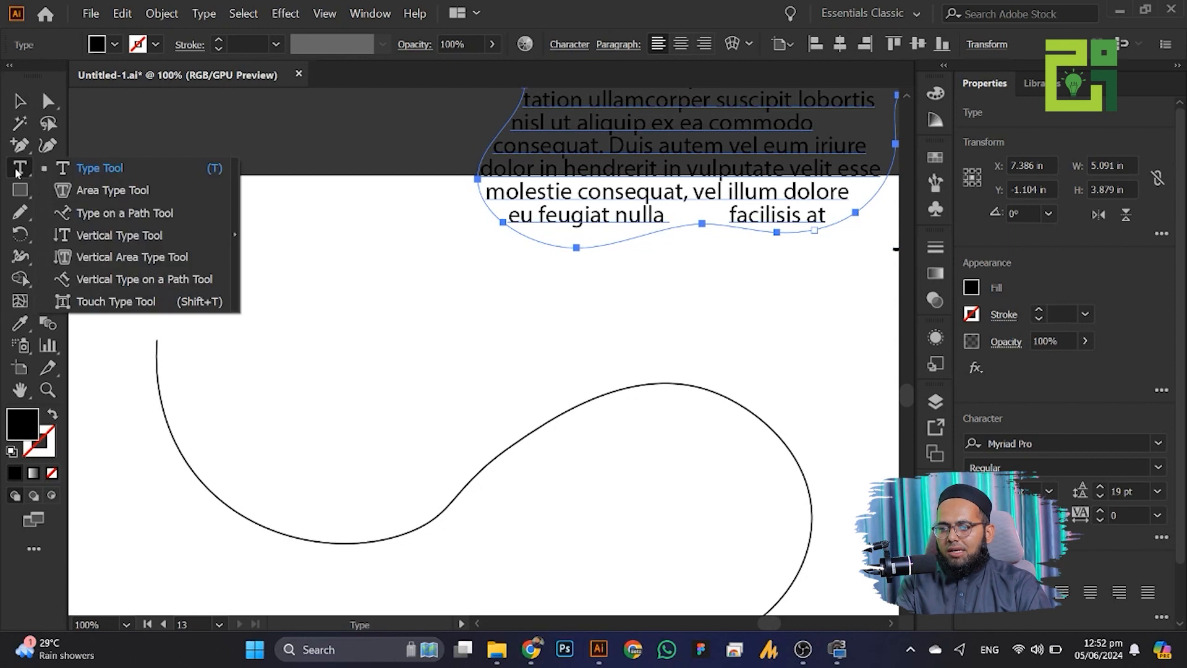
{"action": "left_click", "coordinate": [108, 213]}
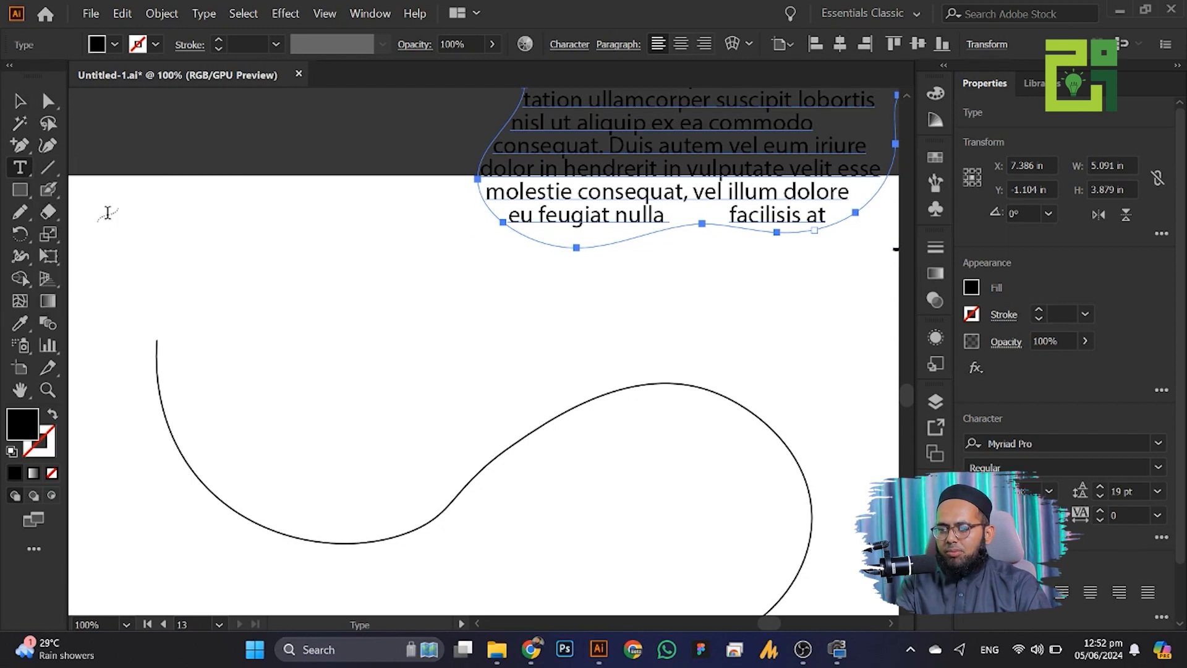
{"action": "left_click", "coordinate": [156, 342]}
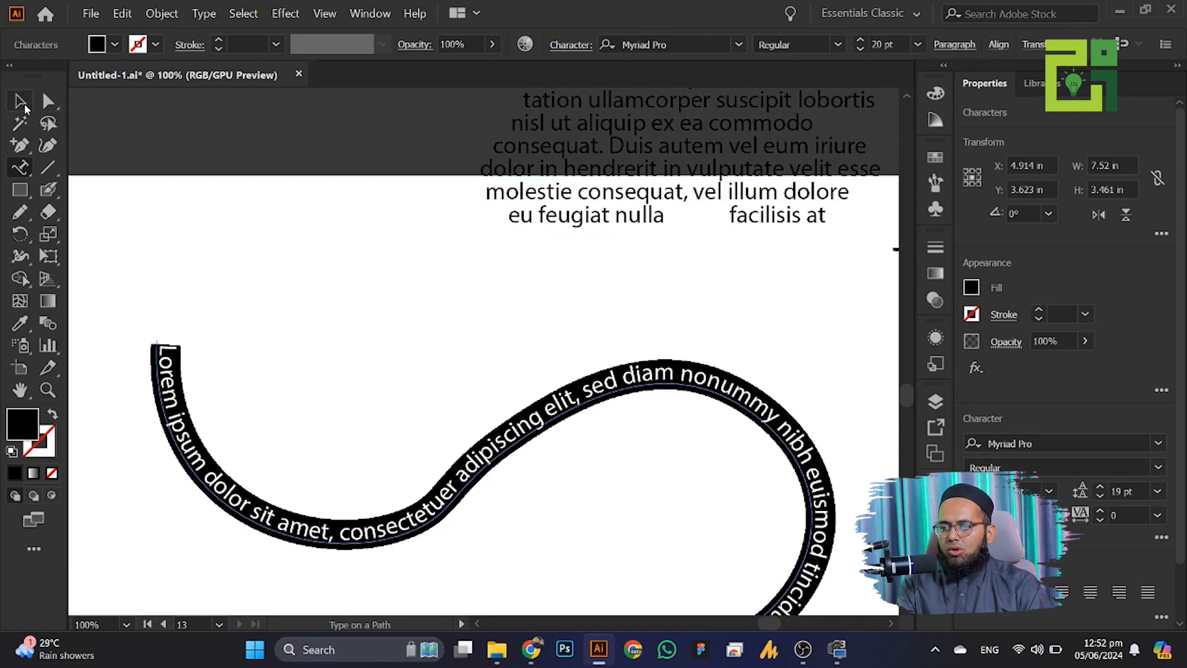
{"action": "left_click", "coordinate": [19, 100]}
- Move the wavy path text up and over to the right
{"action": "left_click", "coordinate": [138, 269]}
{"action": "scroll", "coordinate": [193, 346], "scroll_direction": "down", "scroll_amount": 2}
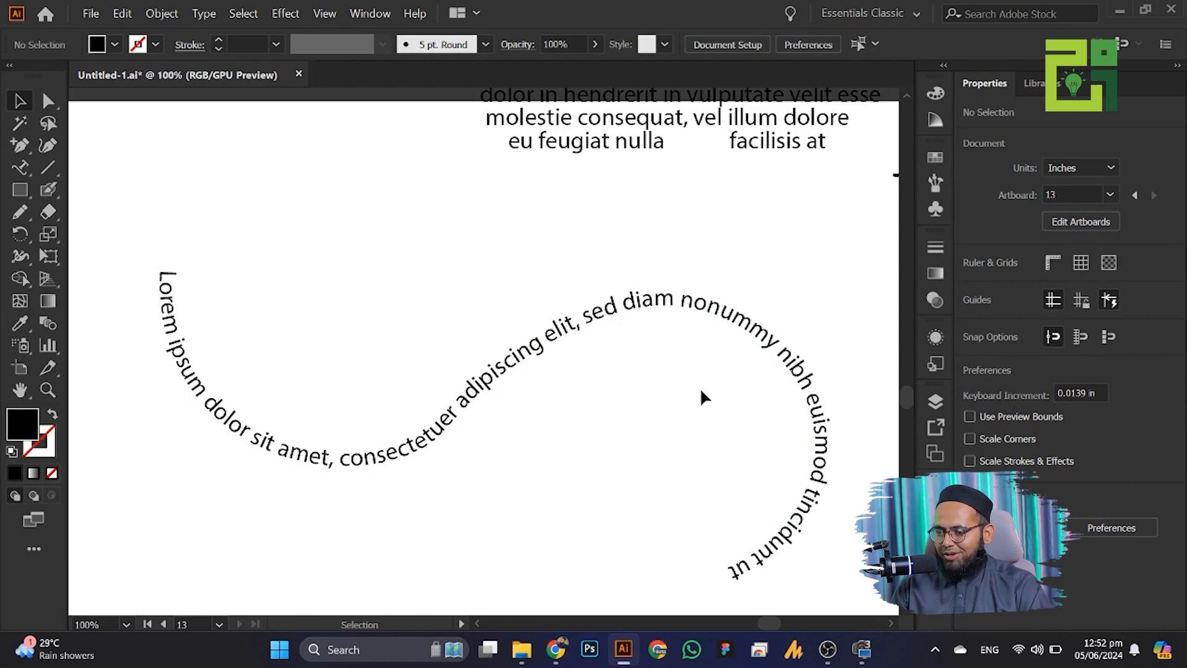
{"action": "left_click_drag", "start_coordinate": [381, 456], "coordinate": [449, 433]}
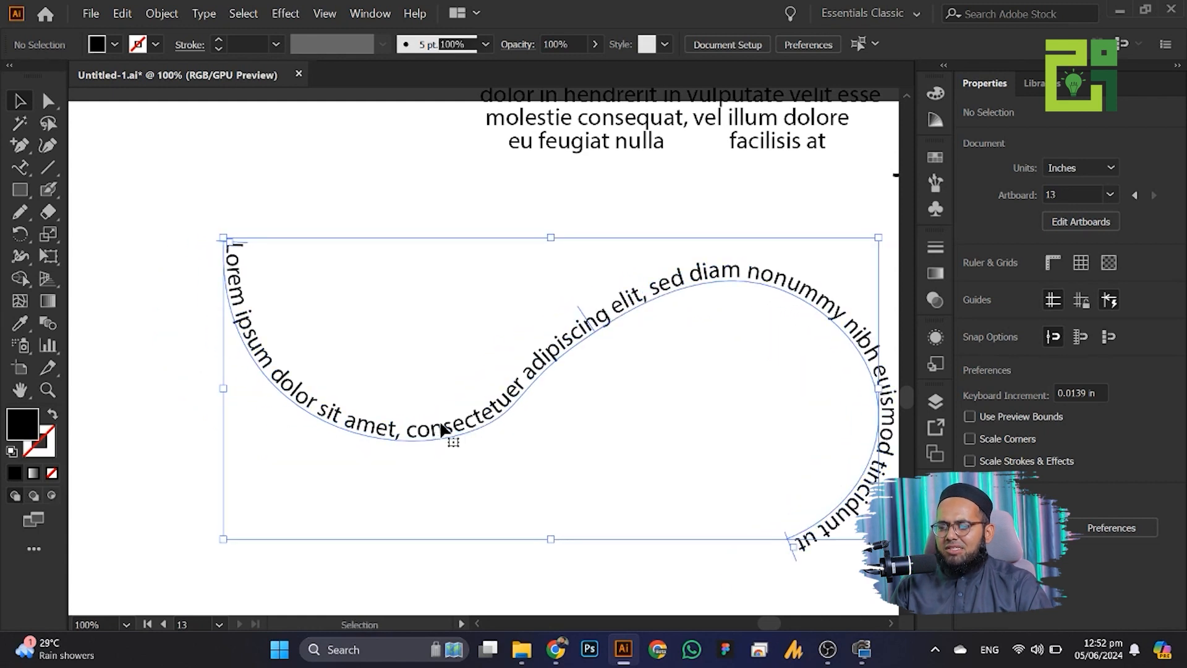
{"action": "left_click_drag", "start_coordinate": [350, 405], "coordinate": [791, 406]}
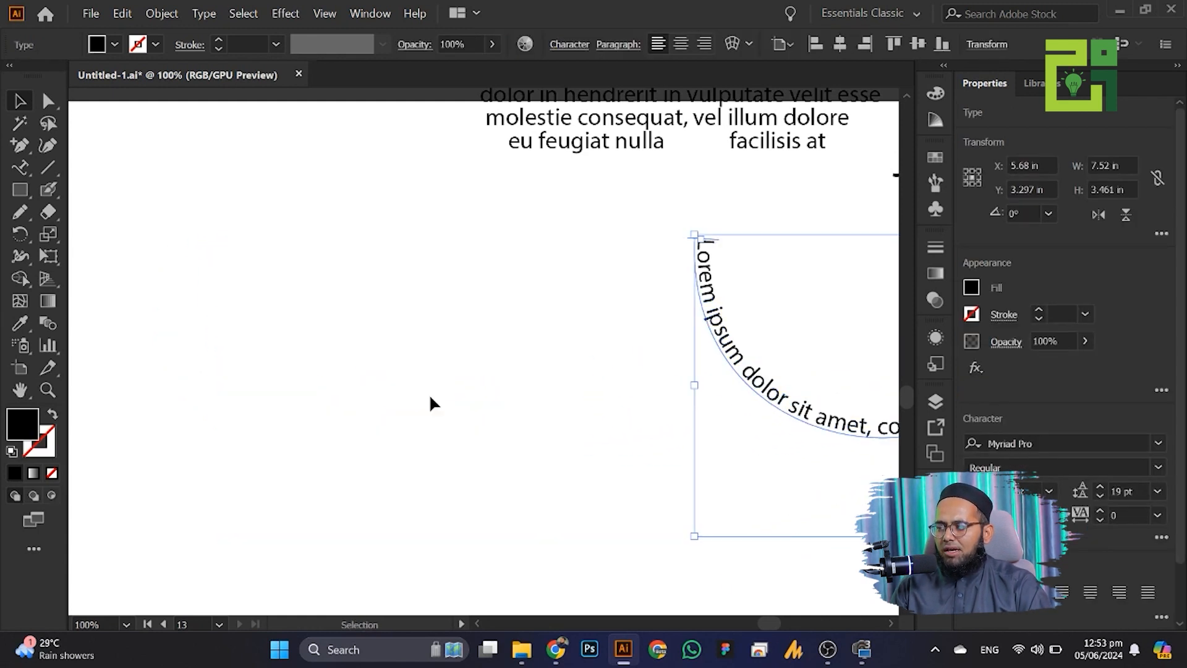
{"action": "left_click", "coordinate": [747, 332]}
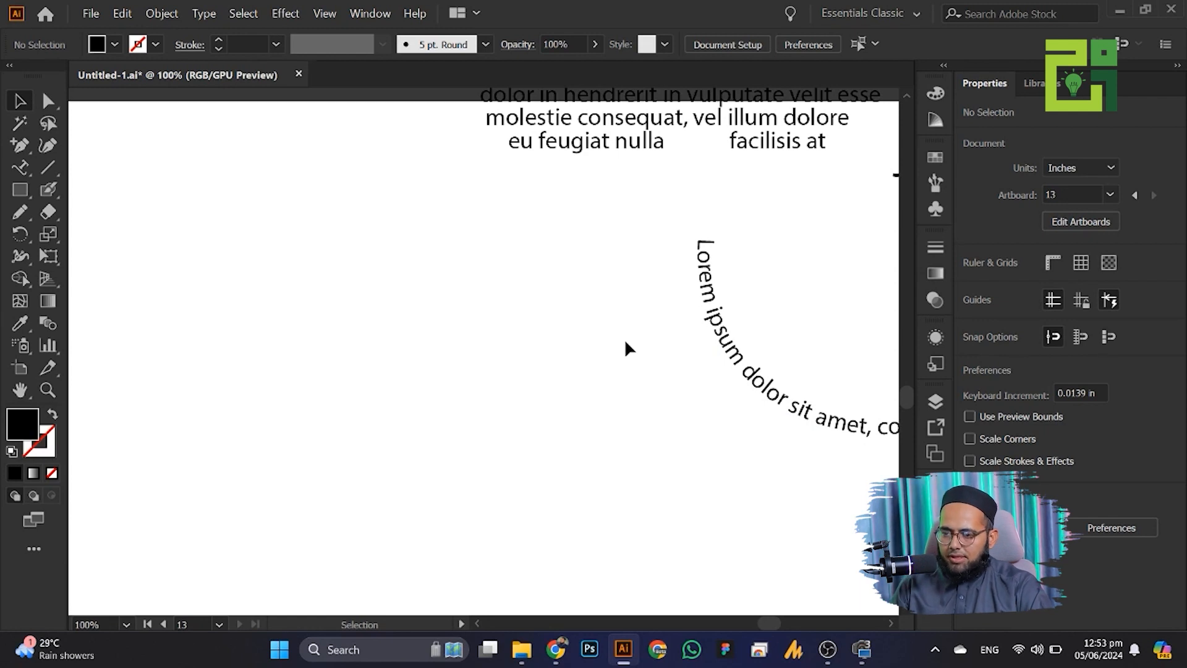
- Draw an S curve with the Pencil and run placeholder text along it
{"action": "left_click", "coordinate": [20, 213]}
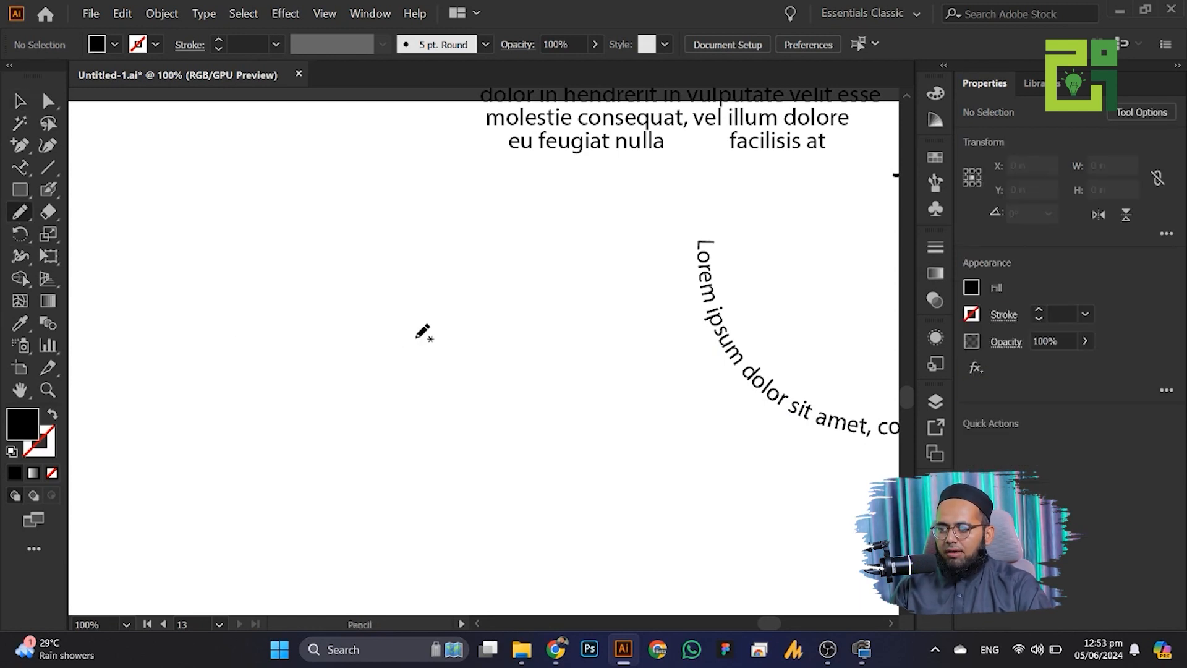
{"action": "mouse_move", "coordinate": [432, 313]}
{"action": "left_mouse_down"}
{"action": "mouse_move", "coordinate": [411, 236]}
{"action": "mouse_move", "coordinate": [310, 248]}
{"action": "mouse_move", "coordinate": [273, 310]}
{"action": "mouse_move", "coordinate": [300, 359]}
{"action": "mouse_move", "coordinate": [401, 390]}
{"action": "mouse_move", "coordinate": [445, 428]}
{"action": "mouse_move", "coordinate": [463, 479]}
{"action": "mouse_move", "coordinate": [427, 525]}
{"action": "mouse_move", "coordinate": [349, 531]}
{"action": "mouse_move", "coordinate": [295, 469]}
{"action": "left_mouse_up"}
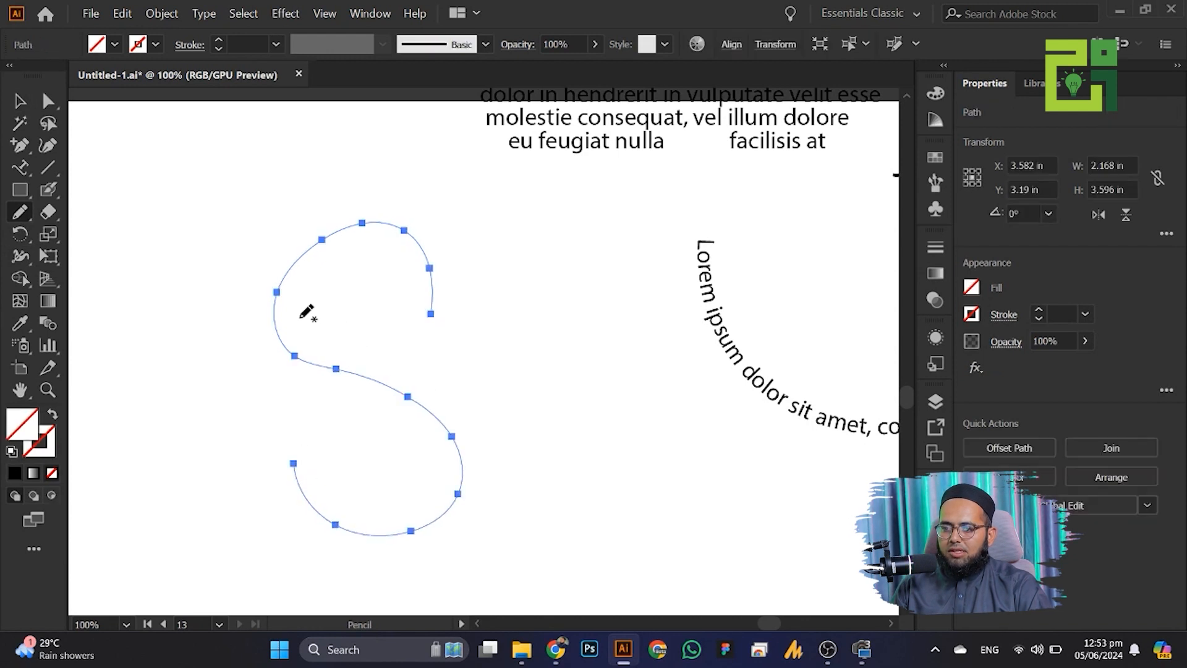
{"action": "left_click", "coordinate": [19, 169]}
{"action": "left_click", "coordinate": [411, 313]}
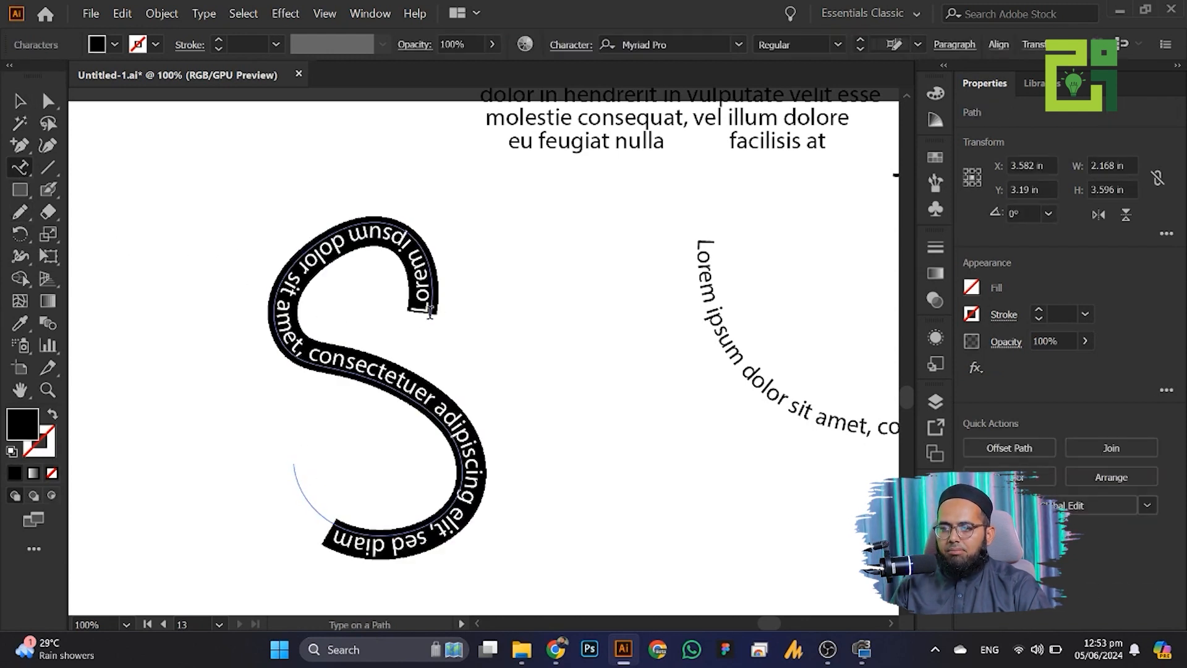
{"action": "key", "text": "Escape"}
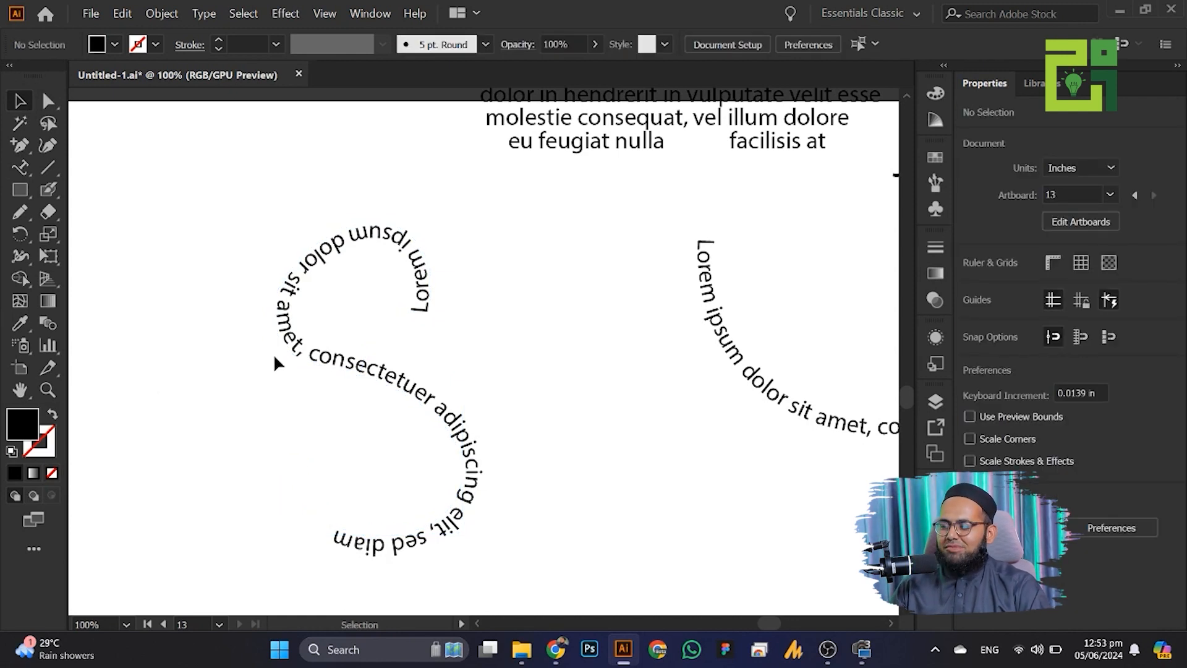
- Move the S path text right, beside the earlier wavy path text
{"action": "left_click_drag", "start_coordinate": [291, 344], "coordinate": [436, 351]}
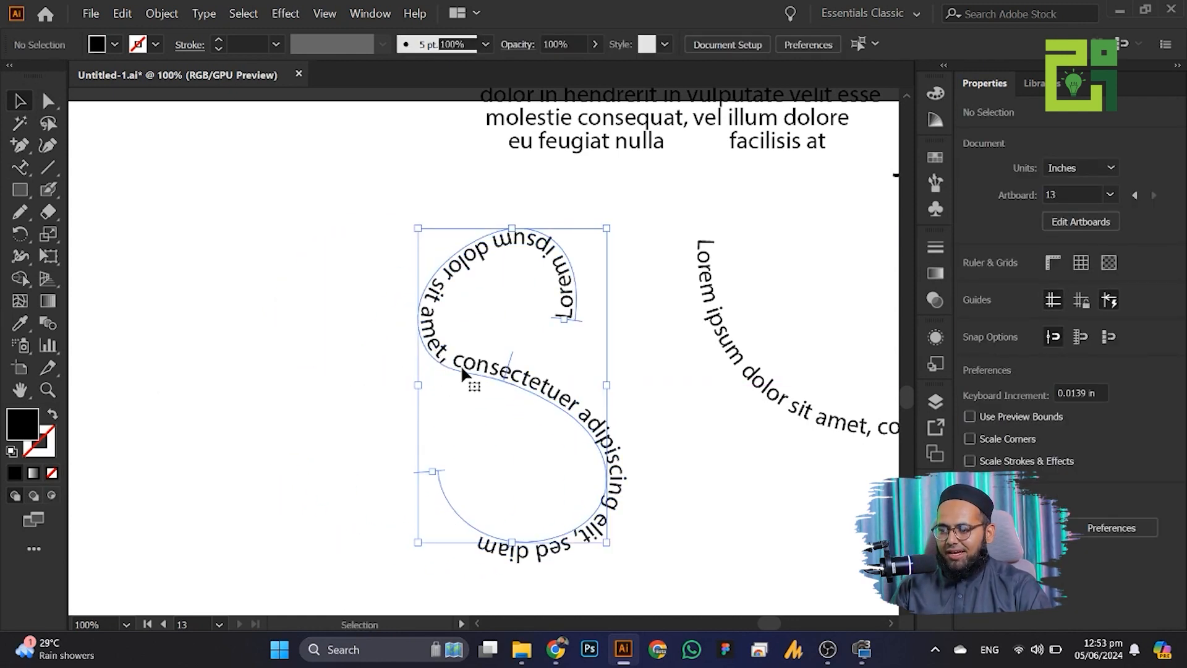
{"action": "double_click", "coordinate": [455, 366]}
{"action": "key", "text": "ctrl+a"}
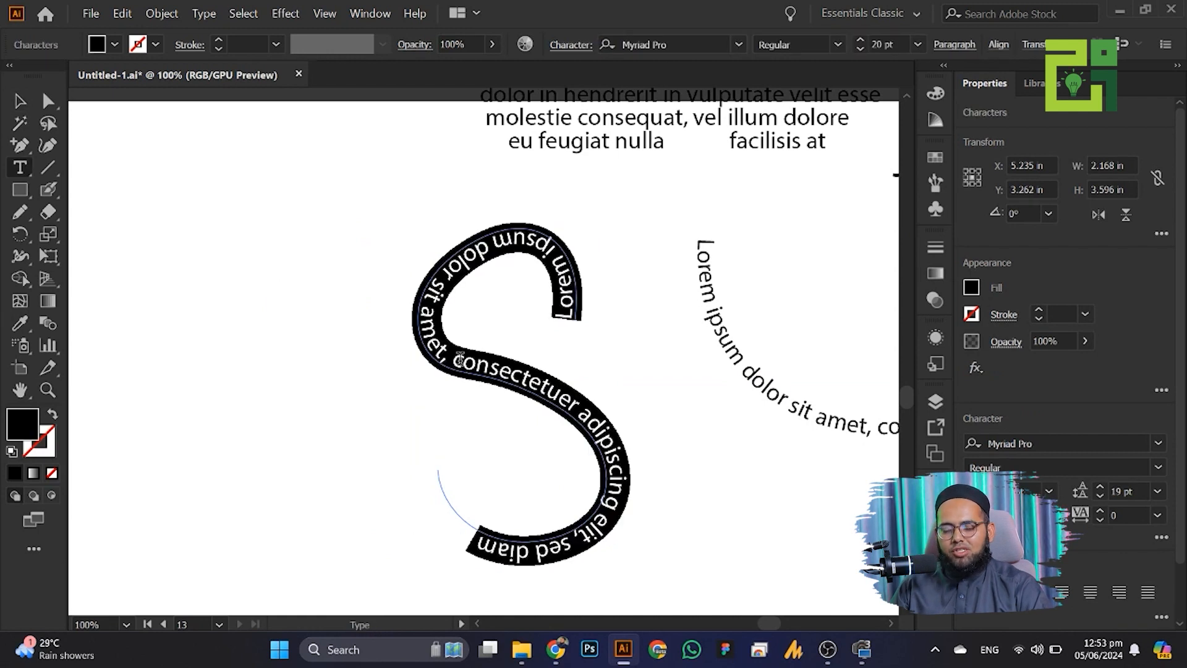
{"action": "left_click", "coordinate": [15, 104]}
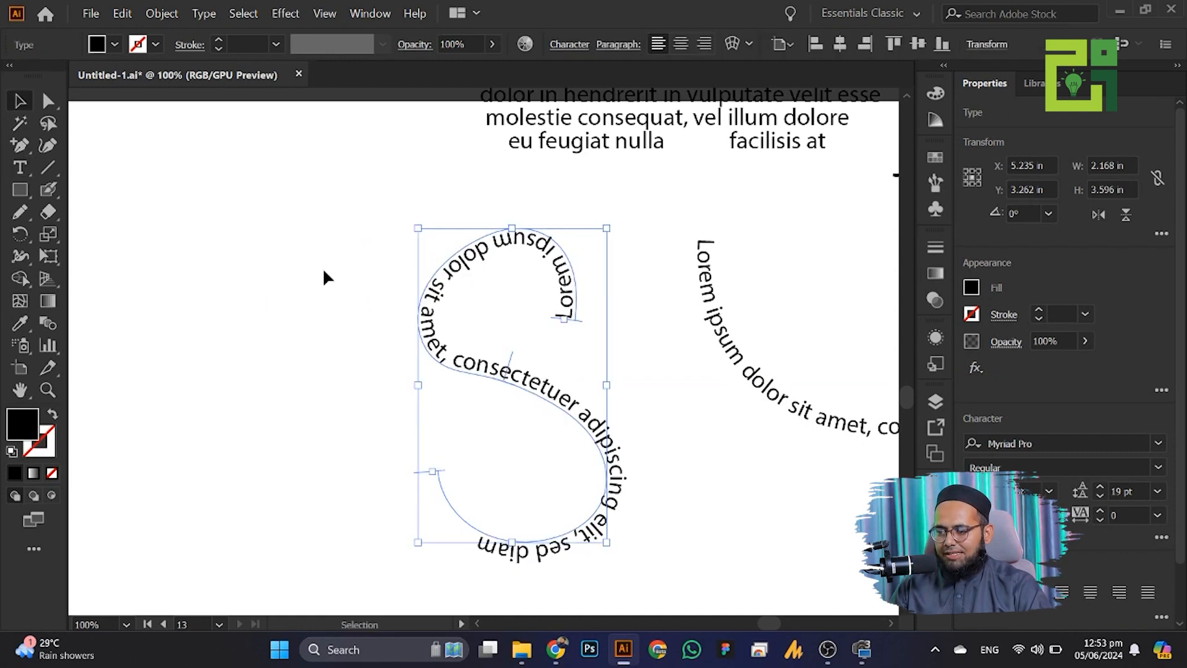
{"action": "left_click_drag", "start_coordinate": [461, 366], "coordinate": [704, 348]}
{"action": "left_click", "coordinate": [383, 296]}
{"action": "right_click", "coordinate": [20, 168]}
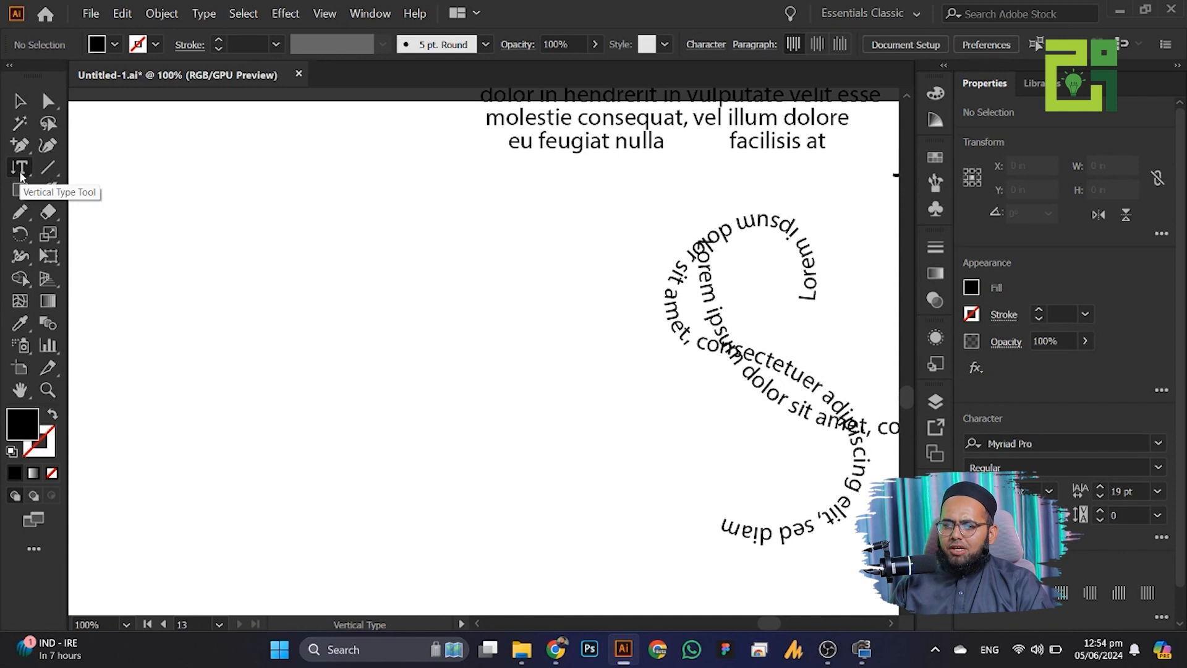
- Type 'jeem academy' with the Vertical Type Tool and drag it beside the S path text
{"action": "left_click", "coordinate": [19, 168]}
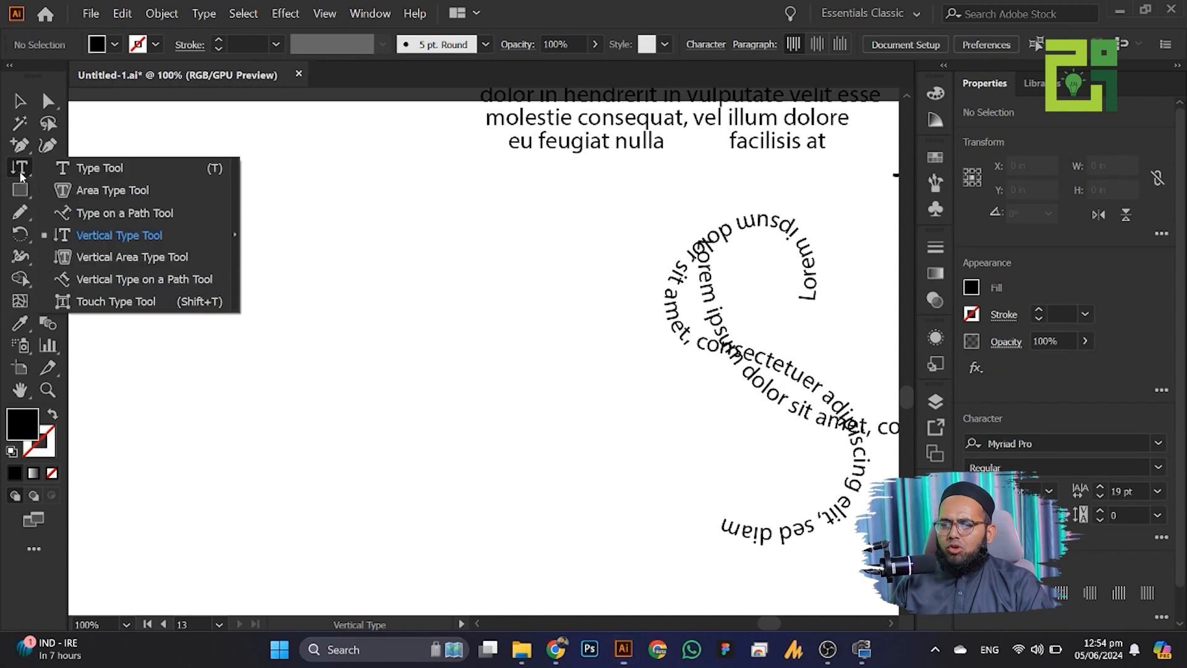
{"action": "left_click", "coordinate": [20, 176]}
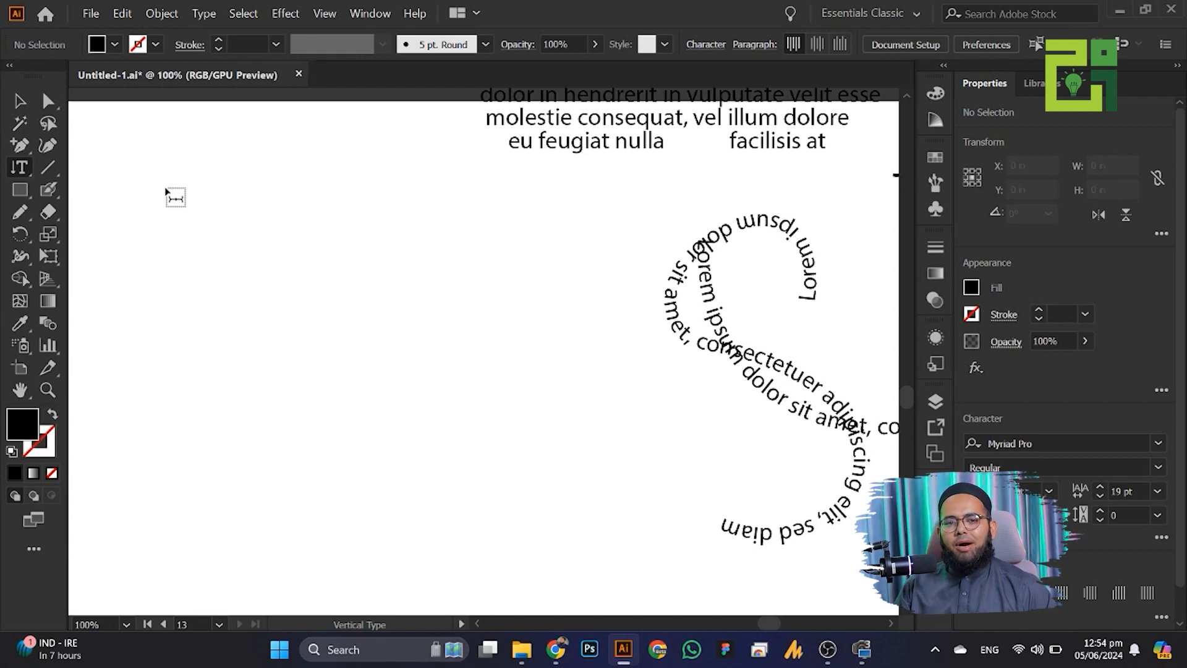
{"action": "left_click", "coordinate": [20, 171]}
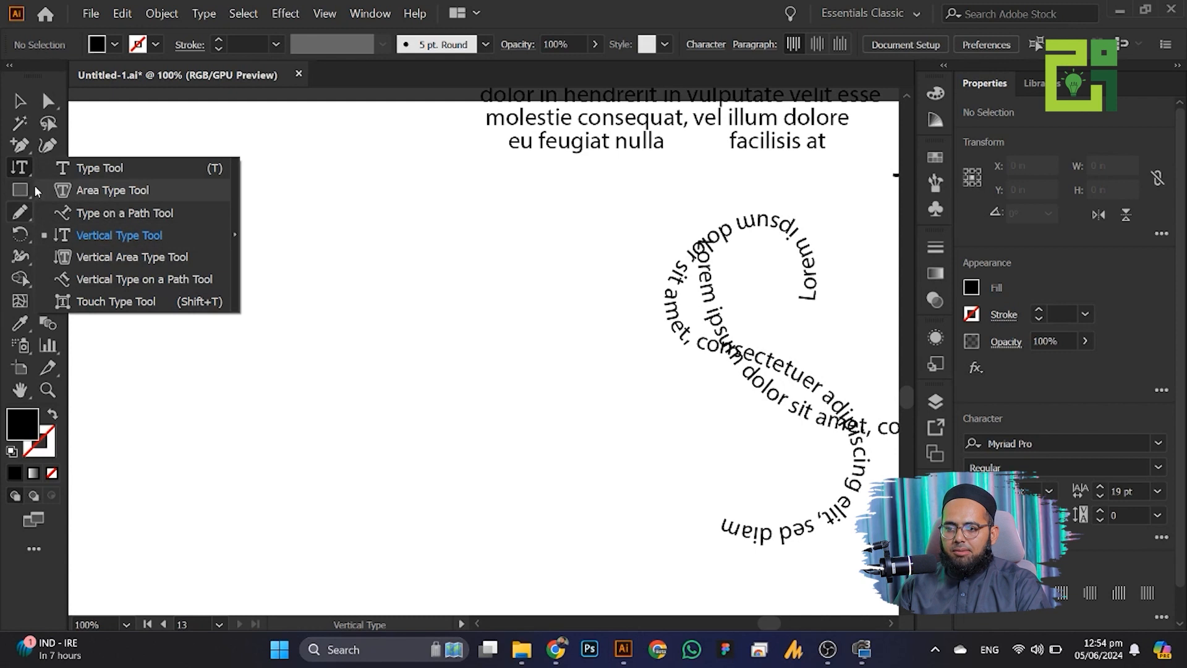
{"action": "left_click", "coordinate": [82, 238]}
{"action": "left_click", "coordinate": [183, 247]}
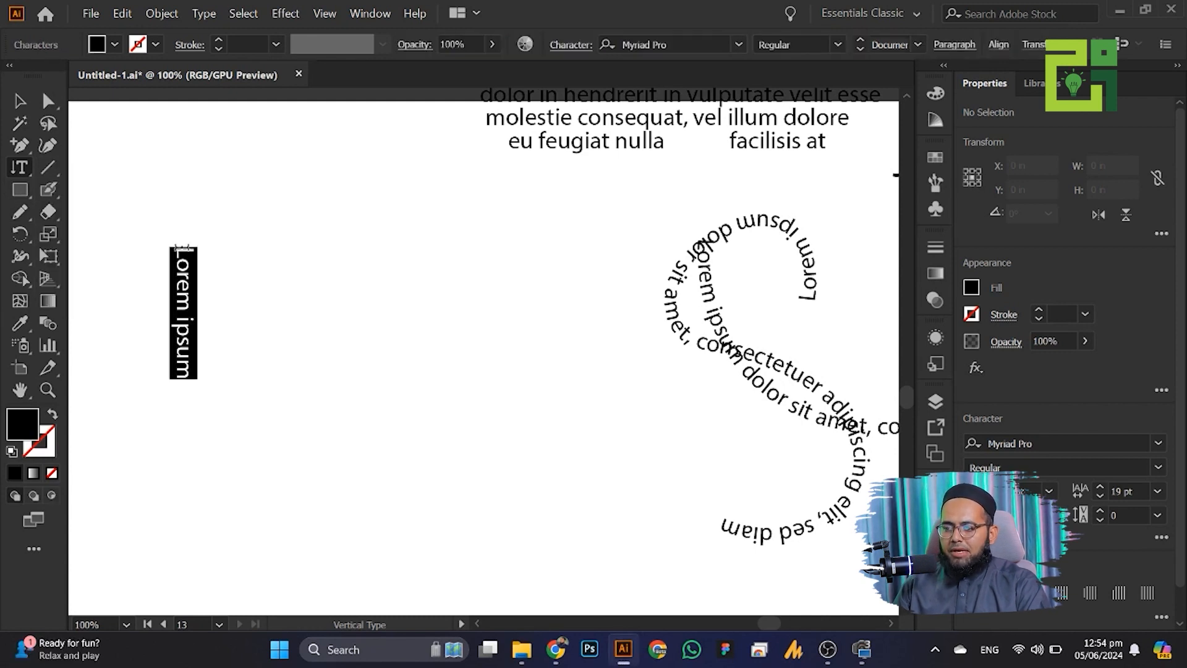
{"action": "type", "text": "j"}
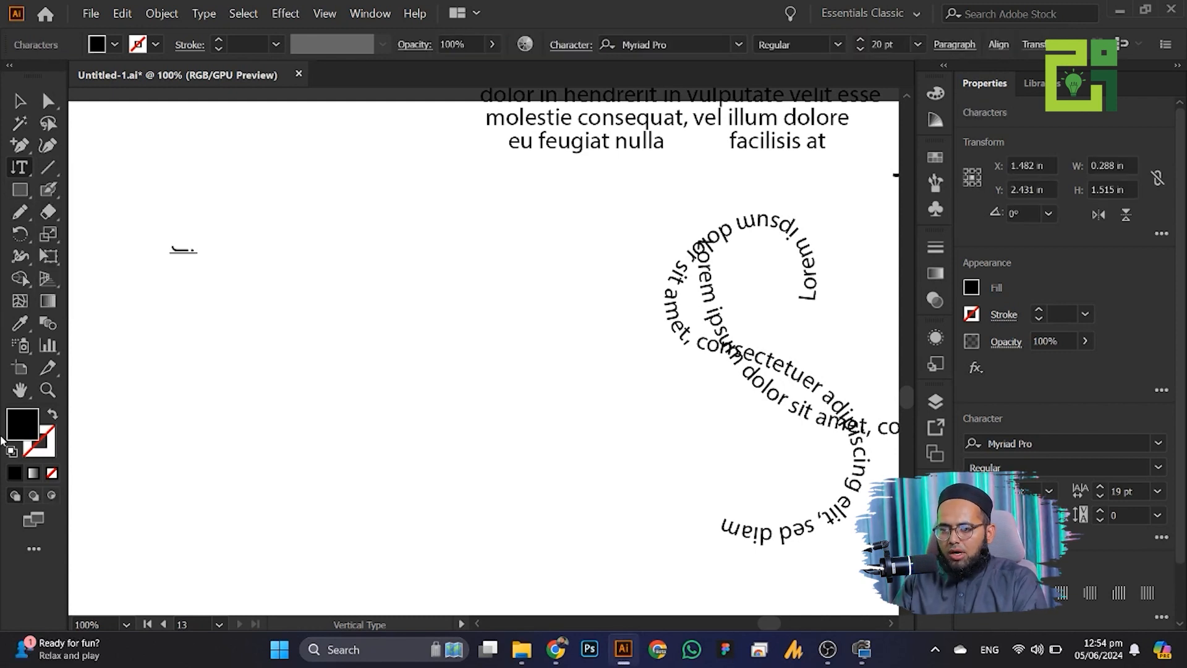
{"action": "type", "text": "eem academy"}
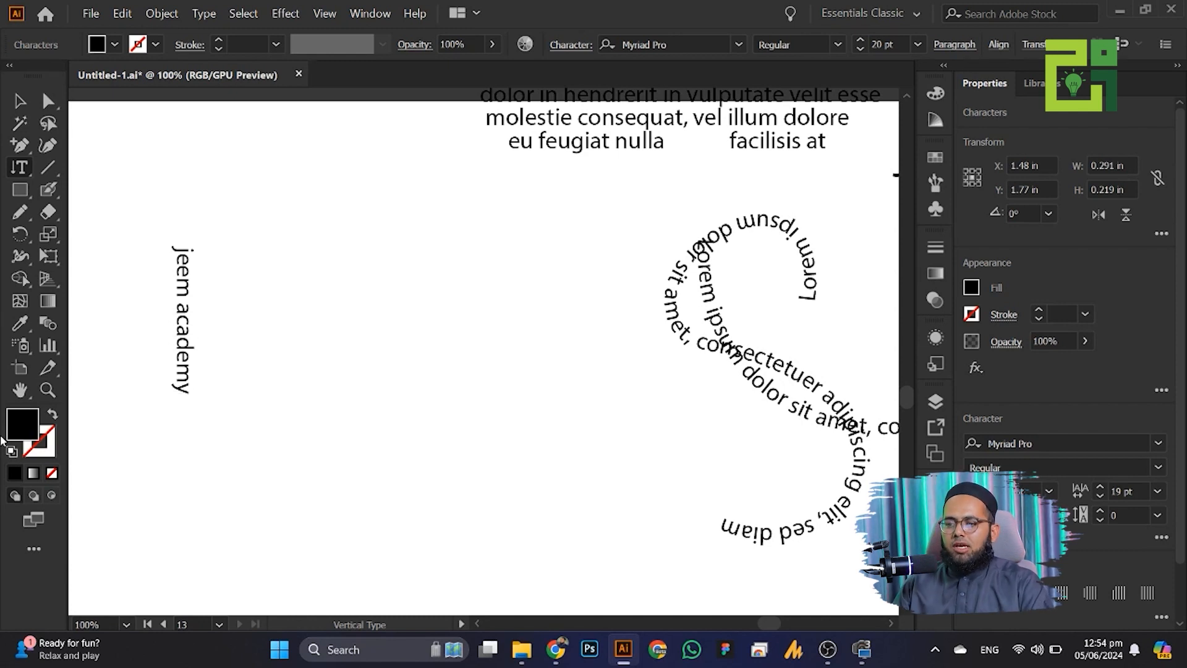
{"action": "key", "text": "Escape"}
{"action": "left_click_drag", "start_coordinate": [199, 366], "coordinate": [686, 467]}
{"action": "left_click", "coordinate": [17, 169]}
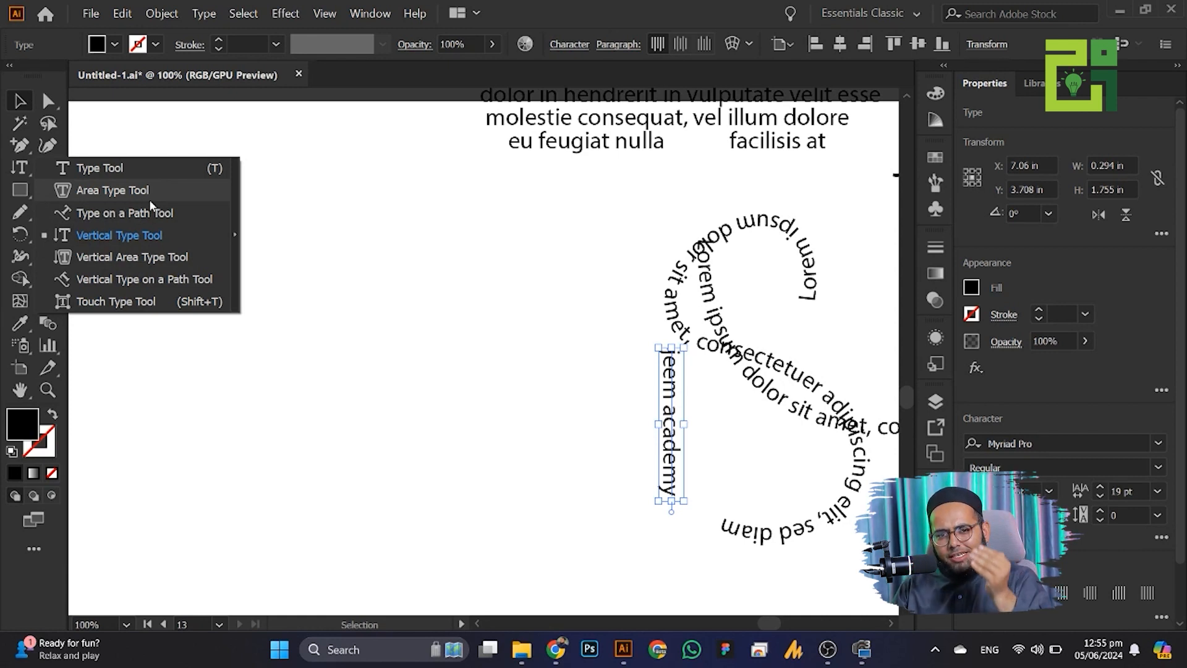
- Draw a large black square on an empty part of the artboard
{"action": "left_click", "coordinate": [391, 311]}
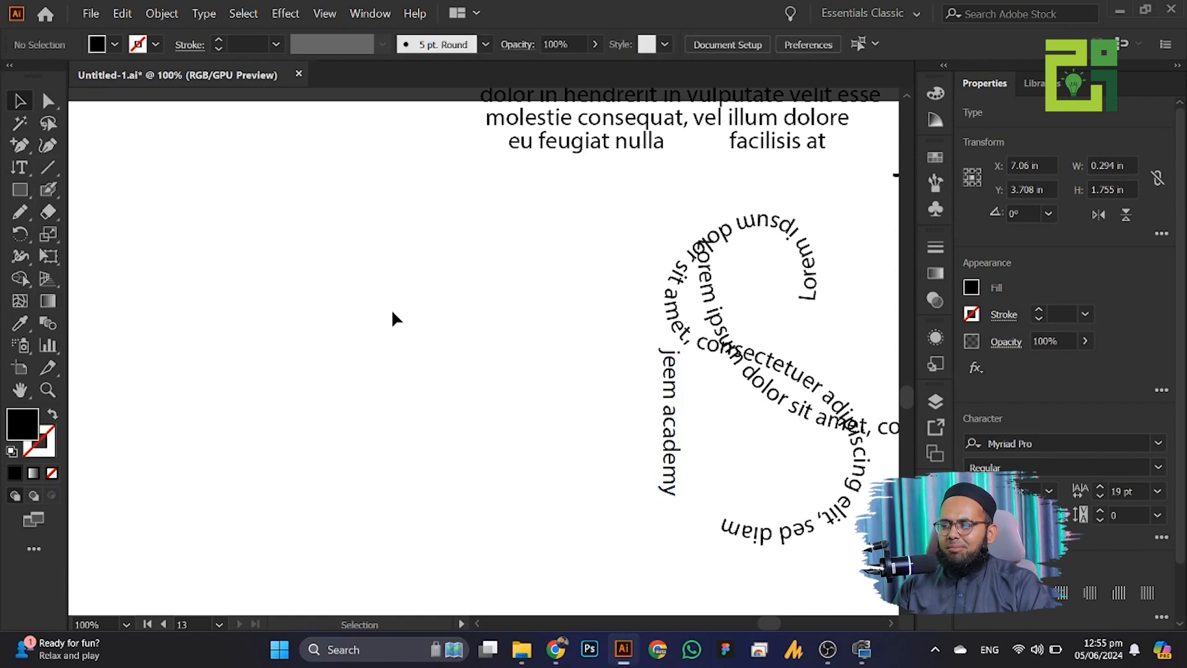
{"action": "scroll", "coordinate": [392, 308], "scroll_direction": "down", "scroll_amount": 2}
{"action": "left_click_drag", "start_coordinate": [456, 292], "coordinate": [467, 339]}
{"action": "scroll", "coordinate": [586, 251], "scroll_direction": "down", "scroll_amount": 1}
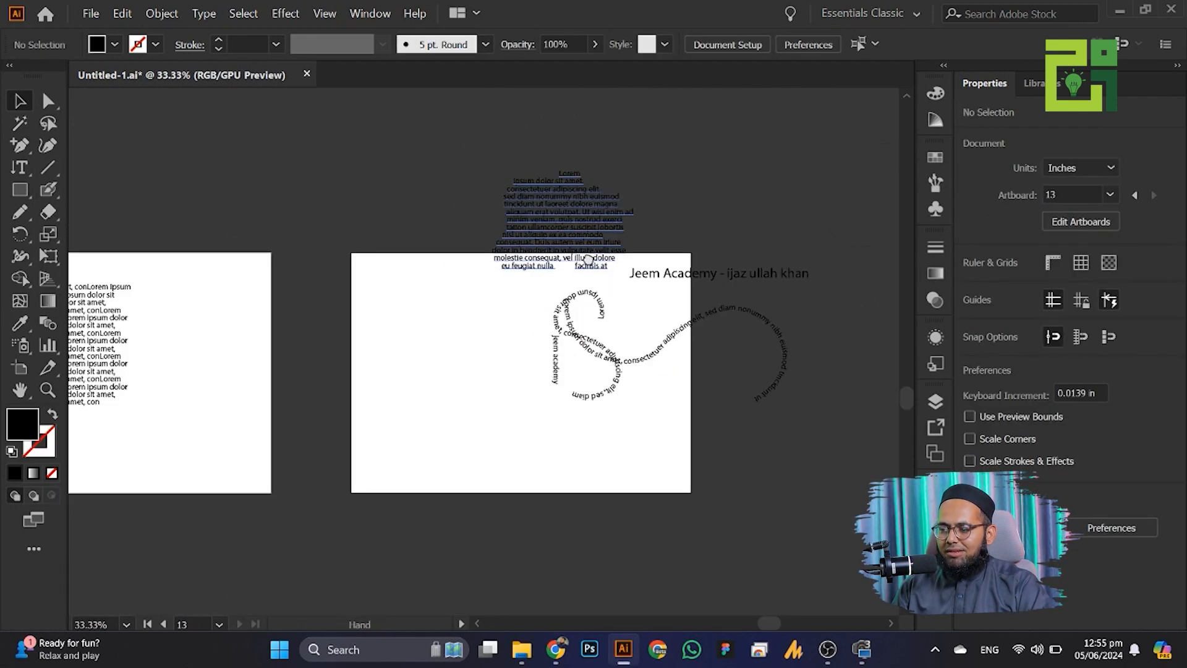
{"action": "left_click_drag", "start_coordinate": [752, 318], "coordinate": [680, 304]}
{"action": "left_click_drag", "start_coordinate": [726, 365], "coordinate": [728, 336]}
{"action": "scroll", "coordinate": [368, 358], "scroll_direction": "up", "scroll_amount": 4}
{"action": "left_click_drag", "start_coordinate": [360, 295], "coordinate": [355, 345]}
{"action": "left_click", "coordinate": [20, 189]}
{"action": "left_click_drag", "start_coordinate": [194, 232], "coordinate": [551, 493]}
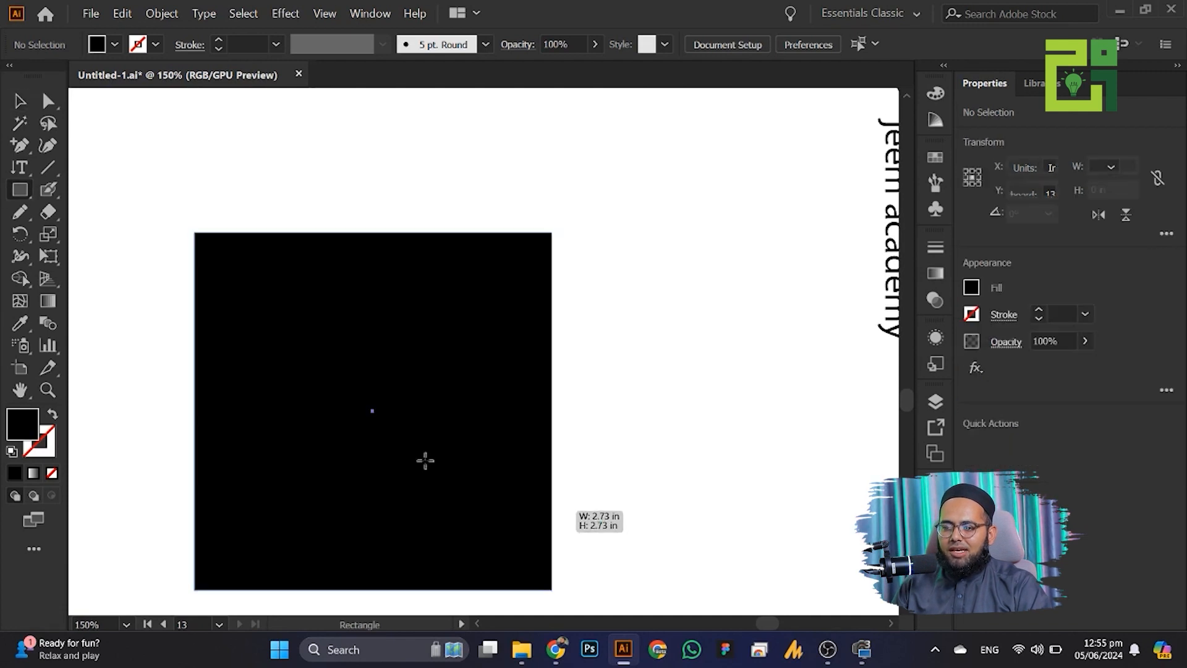
- Fill the square with vertical area-type placeholder text and move the frame up and right
{"action": "right_click", "coordinate": [19, 170]}
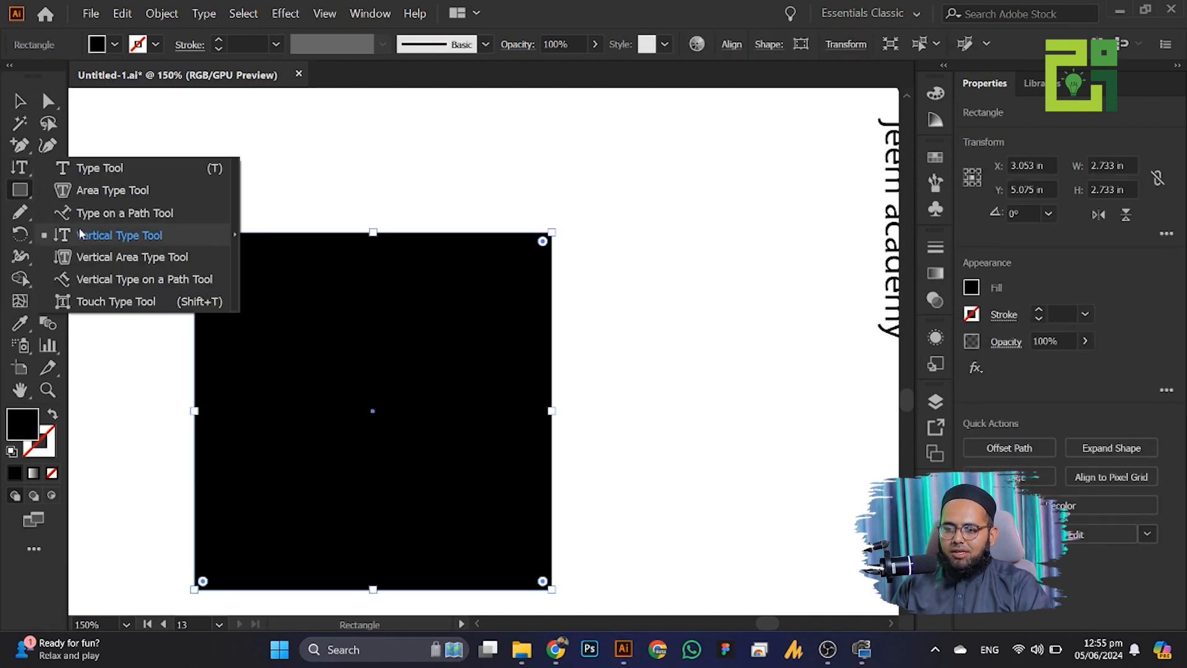
{"action": "left_click", "coordinate": [102, 262]}
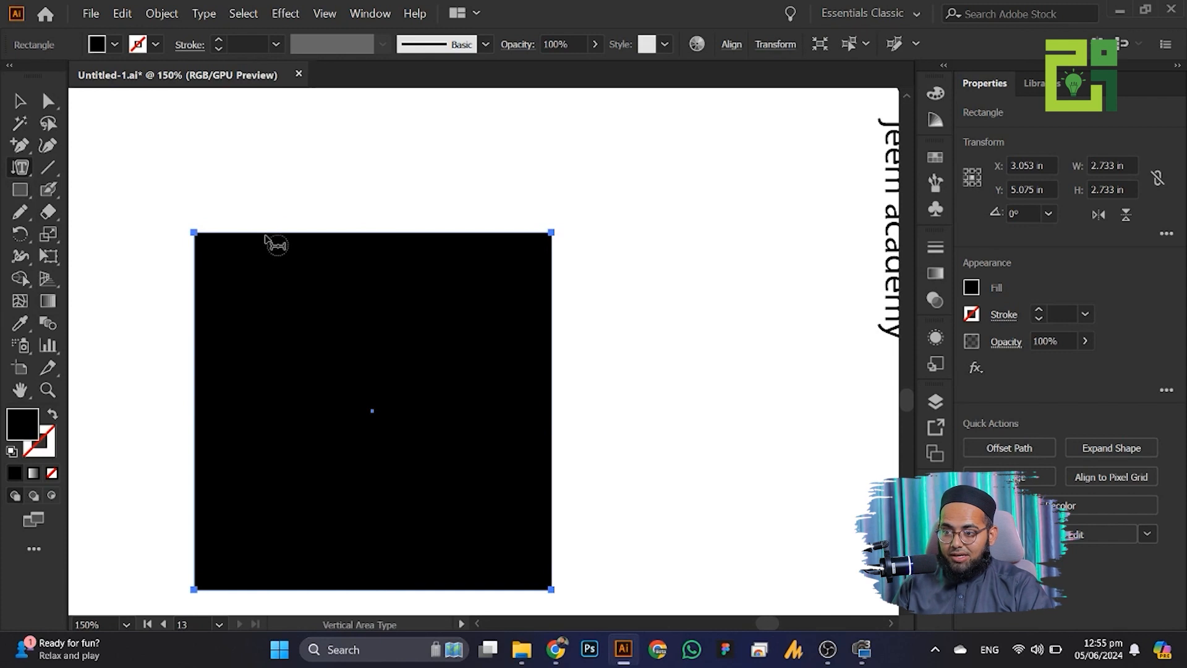
{"action": "left_click", "coordinate": [272, 241]}
{"action": "left_click", "coordinate": [27, 107]}
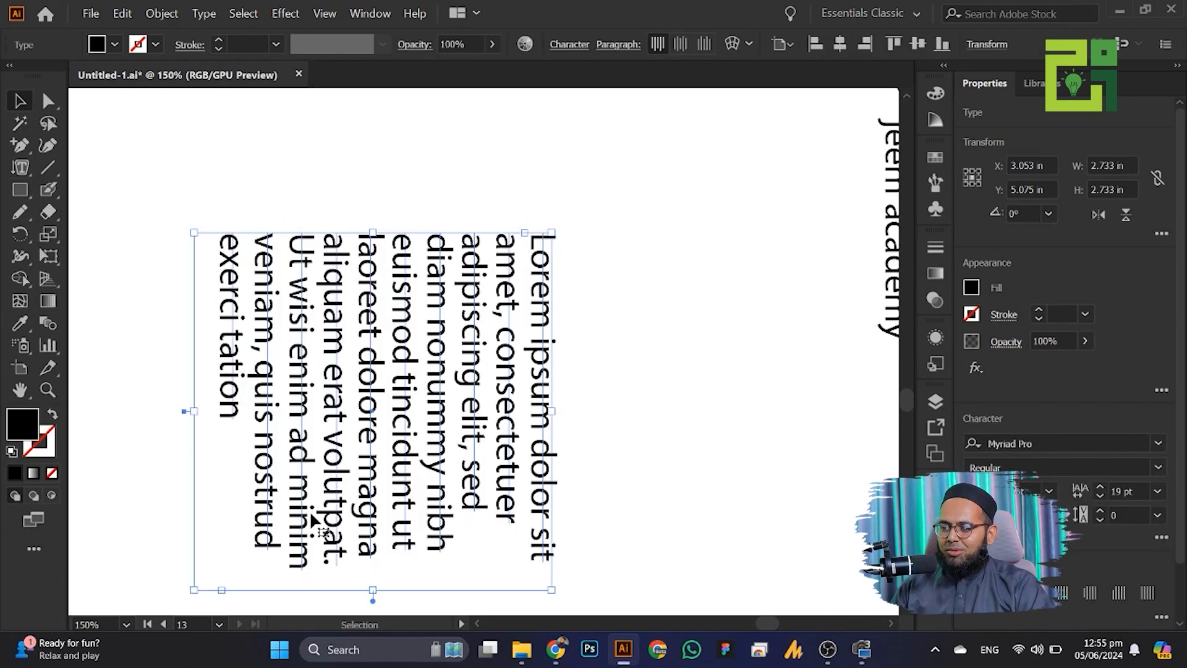
{"action": "scroll", "coordinate": [314, 513], "scroll_direction": "down", "scroll_amount": 3}
{"action": "left_click_drag", "start_coordinate": [314, 512], "coordinate": [747, 213]}
{"action": "scroll", "coordinate": [341, 434], "scroll_direction": "up", "scroll_amount": 3}
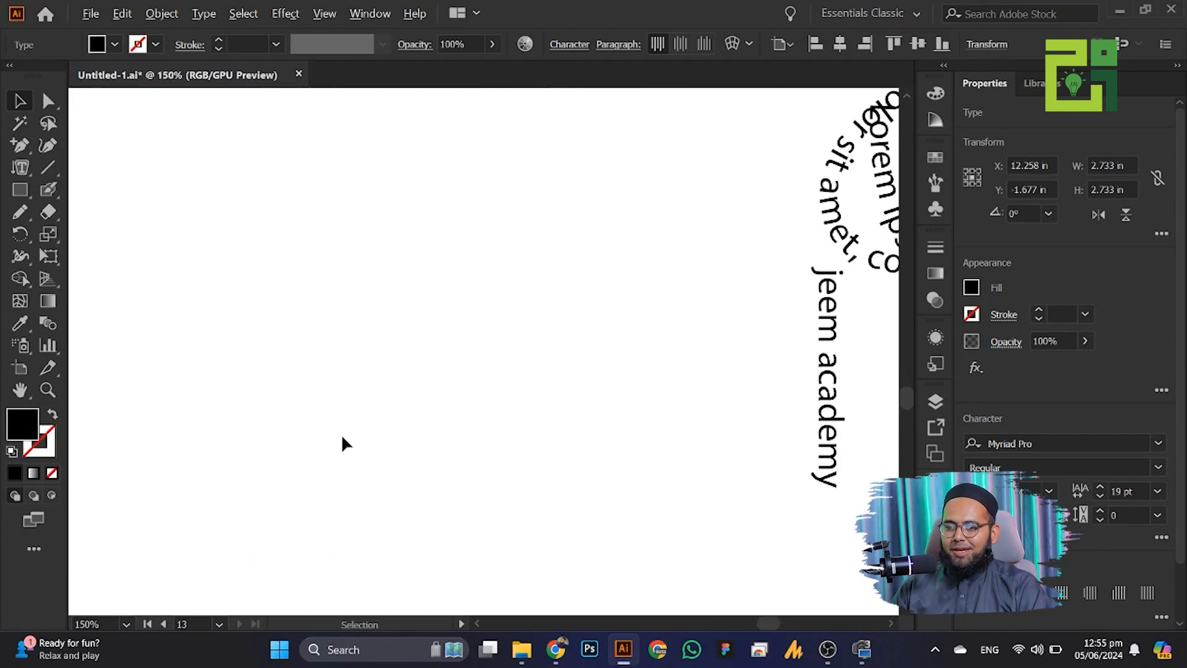
{"action": "left_click", "coordinate": [20, 146]}
{"action": "left_click", "coordinate": [17, 168]}
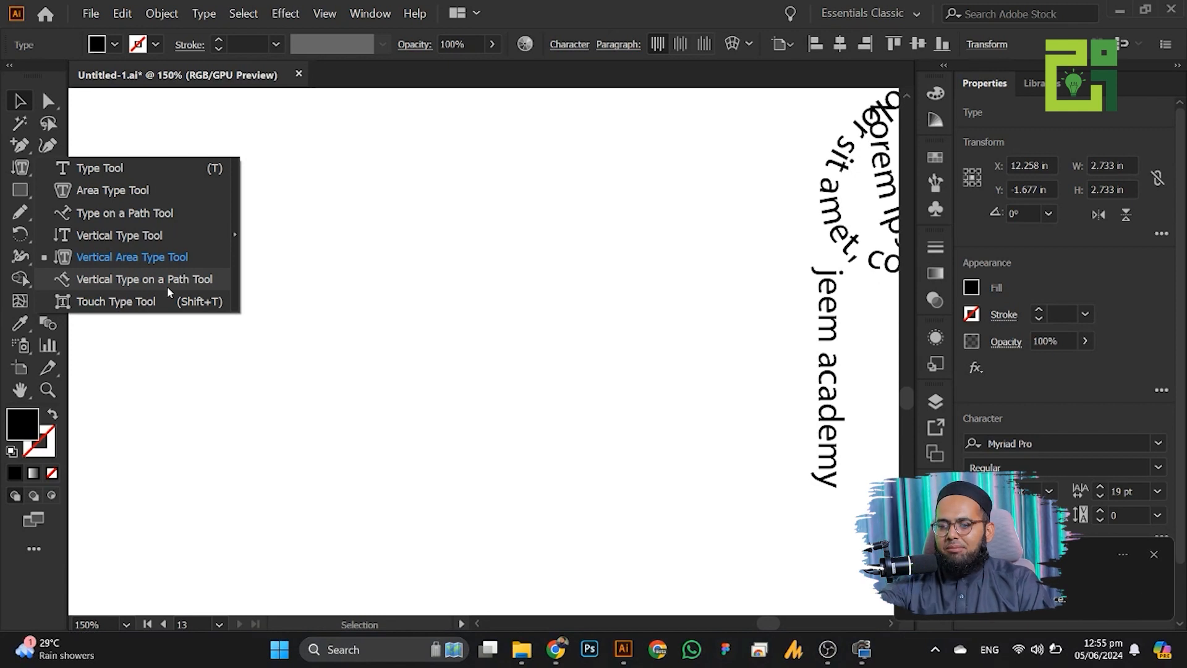
- Draw a diagonal line across the artboard with the Line Segment tool
{"action": "left_click", "coordinate": [46, 148]}
{"action": "left_click", "coordinate": [47, 169]}
{"action": "left_click_drag", "start_coordinate": [147, 198], "coordinate": [664, 413]}
- Set vertical type along the diagonal line, then delete that path text
{"action": "left_click_drag", "start_coordinate": [20, 167], "coordinate": [93, 276]}
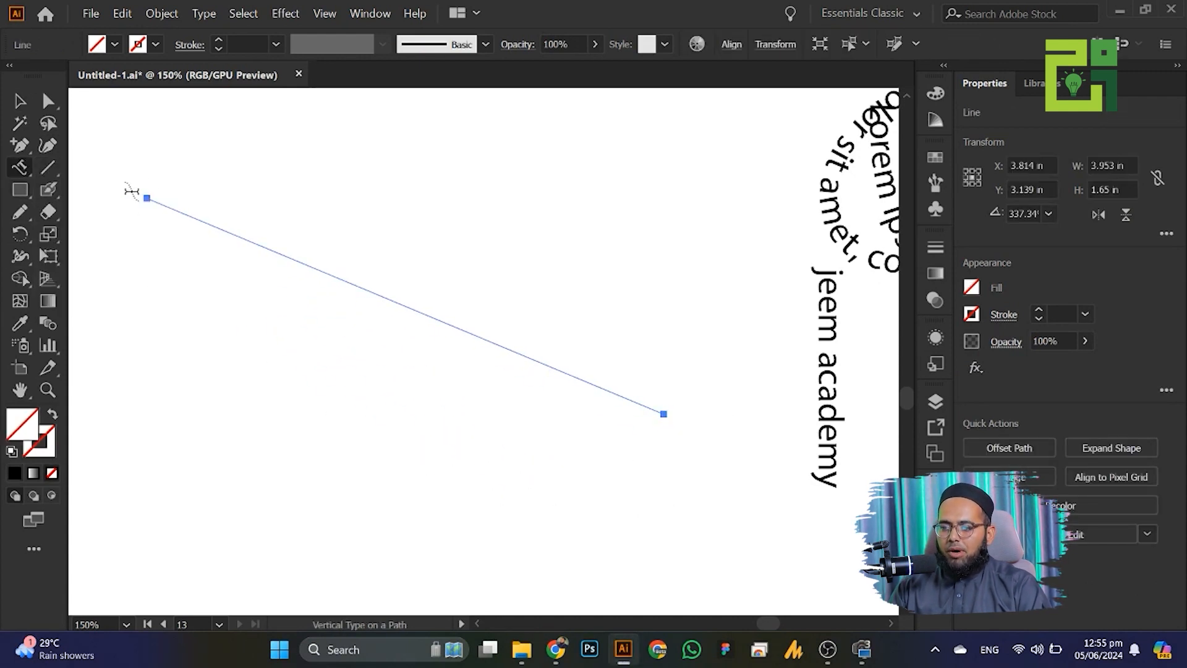
{"action": "left_click", "coordinate": [155, 199]}
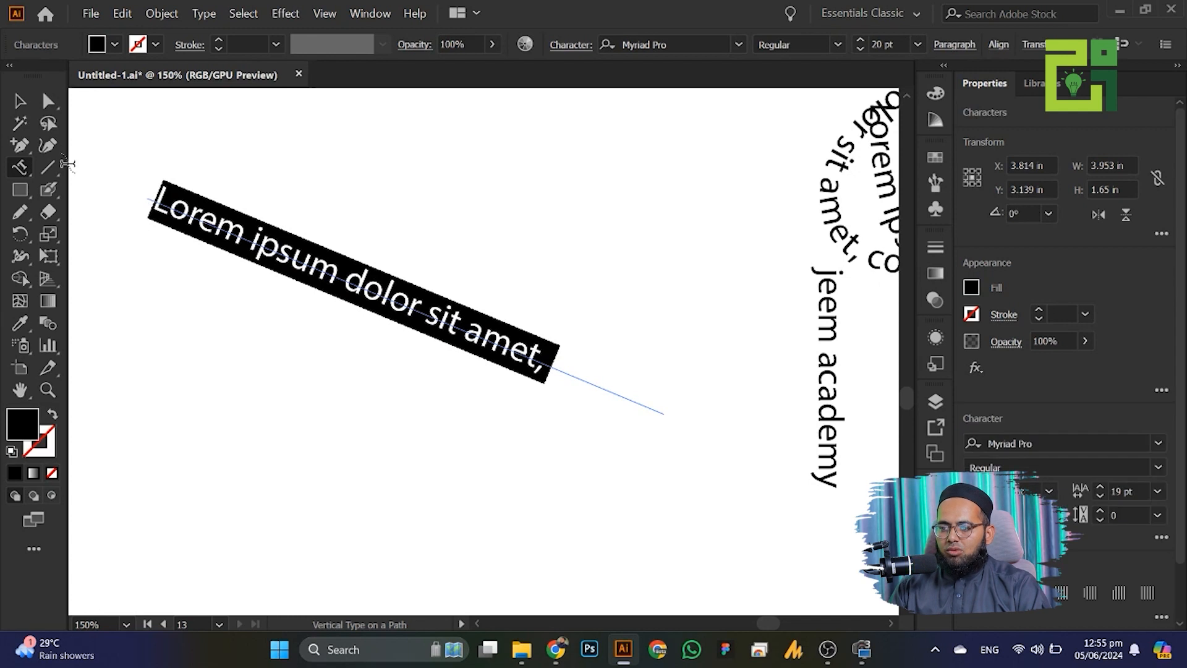
{"action": "left_click", "coordinate": [22, 105]}
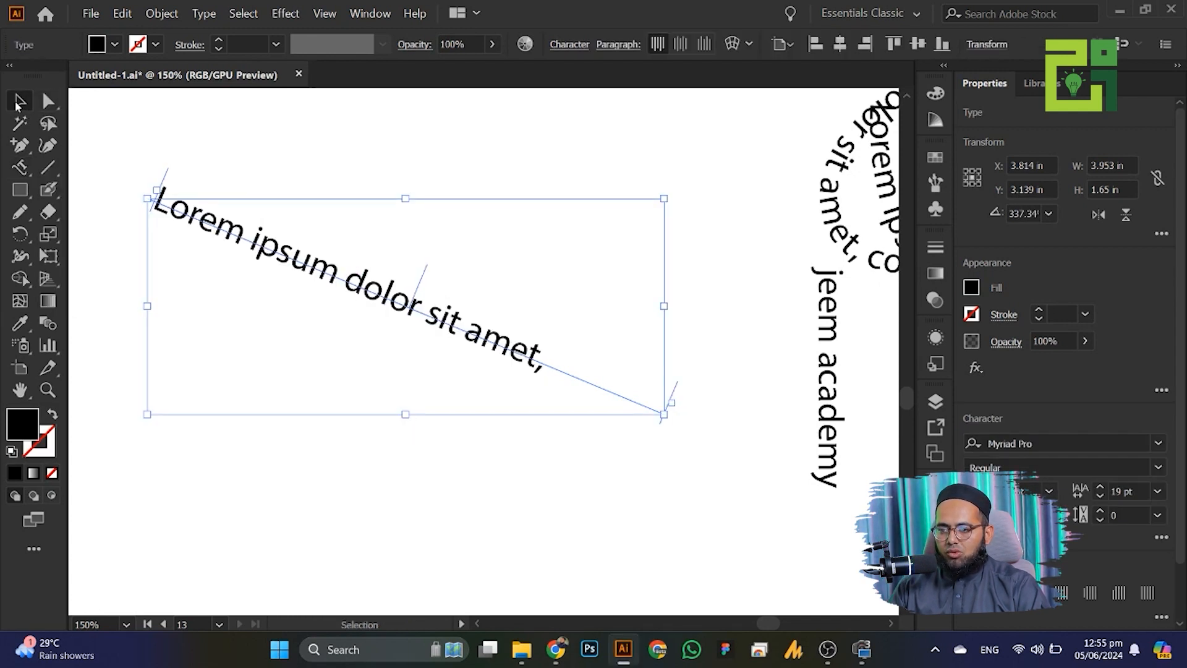
{"action": "key", "text": "Delete"}
{"action": "left_click_drag", "start_coordinate": [19, 167], "coordinate": [130, 311]}
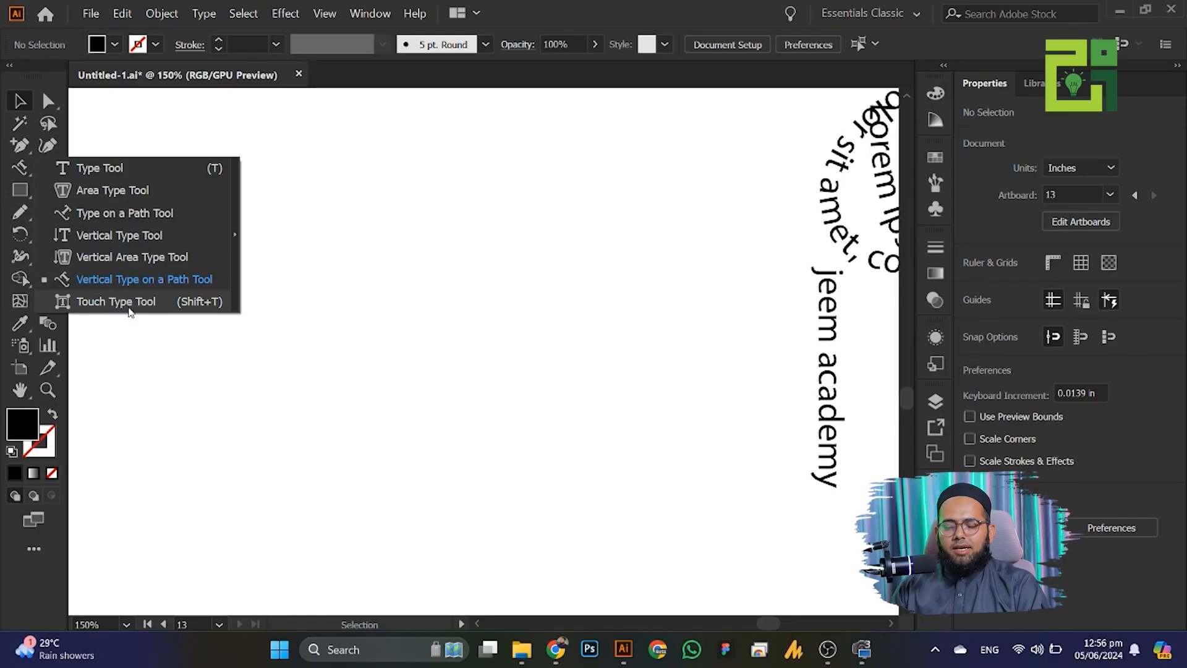
- Duplicate the Jeem Academy heading to the left and cut the copy to 'Jeem Academy -'
{"action": "left_click", "coordinate": [322, 239]}
{"action": "scroll", "coordinate": [321, 238], "scroll_direction": "down", "scroll_amount": 2}
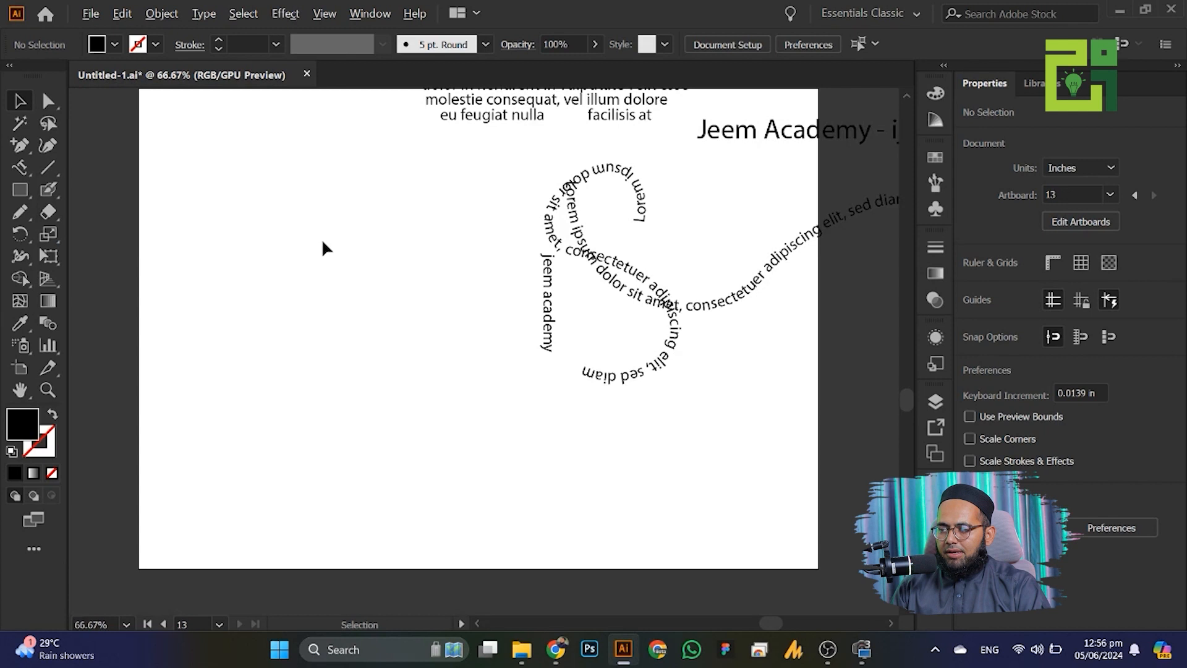
{"action": "scroll", "coordinate": [337, 308], "scroll_direction": "up", "scroll_amount": 2}
{"action": "left_click_drag", "start_coordinate": [729, 212], "coordinate": [229, 362]}
{"action": "double_click", "coordinate": [229, 362]}
{"action": "scroll", "coordinate": [229, 362], "scroll_direction": "up", "scroll_amount": 2}
{"action": "scroll", "coordinate": [238, 305], "scroll_direction": "down", "scroll_amount": 3}
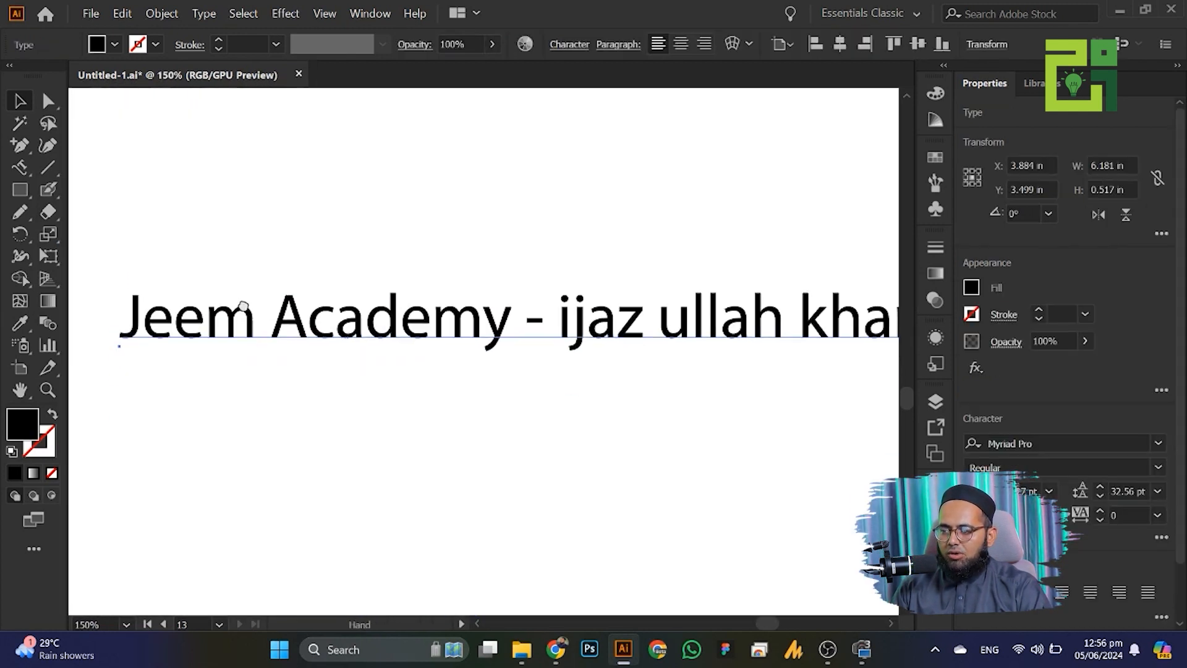
{"action": "left_click_drag", "start_coordinate": [550, 259], "coordinate": [909, 270]}
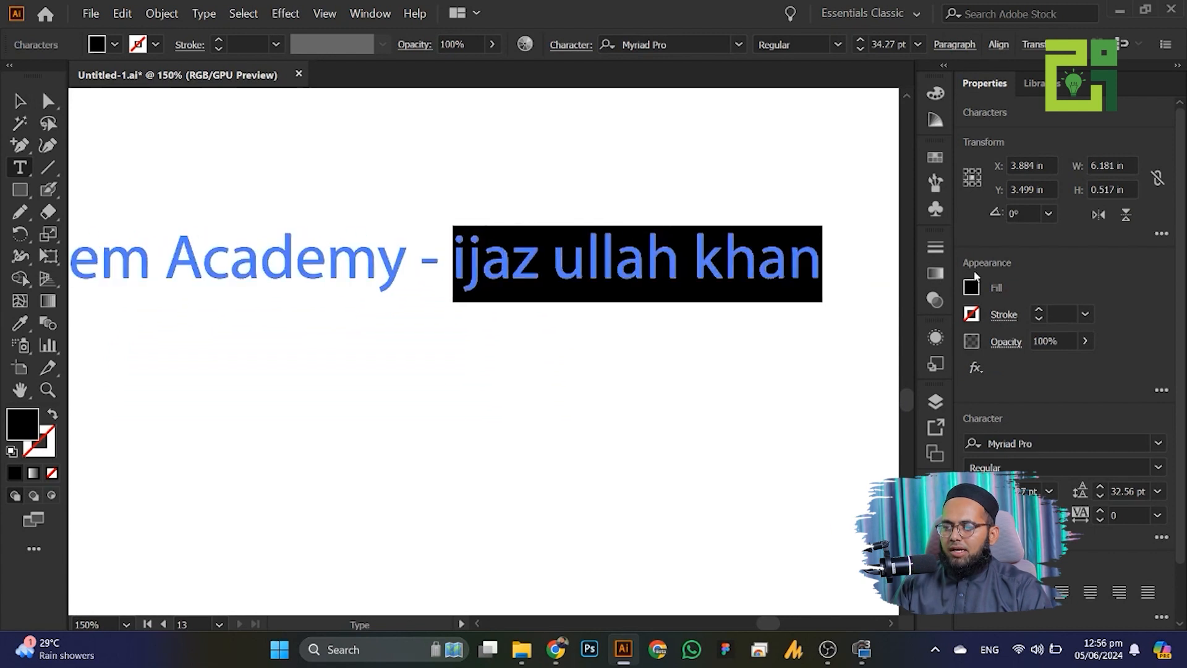
{"action": "key", "text": "BackSpace"}
{"action": "left_click", "coordinate": [19, 102]}
- Drag a second 'Jeem Academy -' copy below the first and select it
{"action": "scroll", "coordinate": [349, 305], "scroll_direction": "up", "scroll_amount": 1}
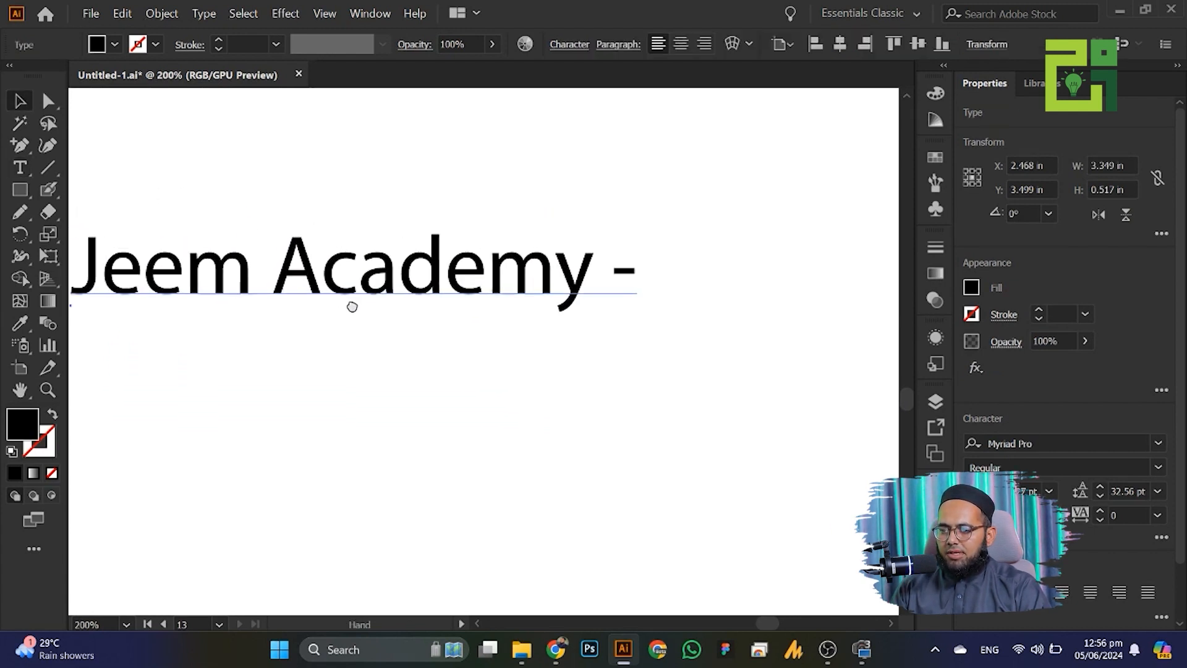
{"action": "left_click", "coordinate": [17, 173]}
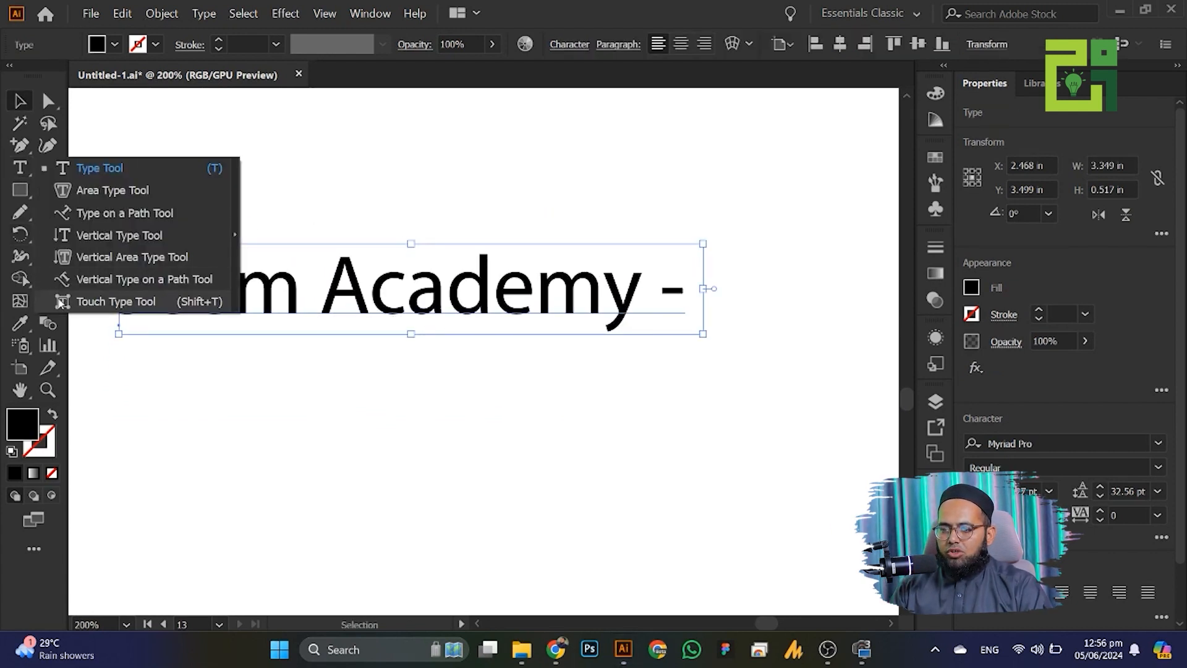
{"action": "left_click", "coordinate": [88, 303]}
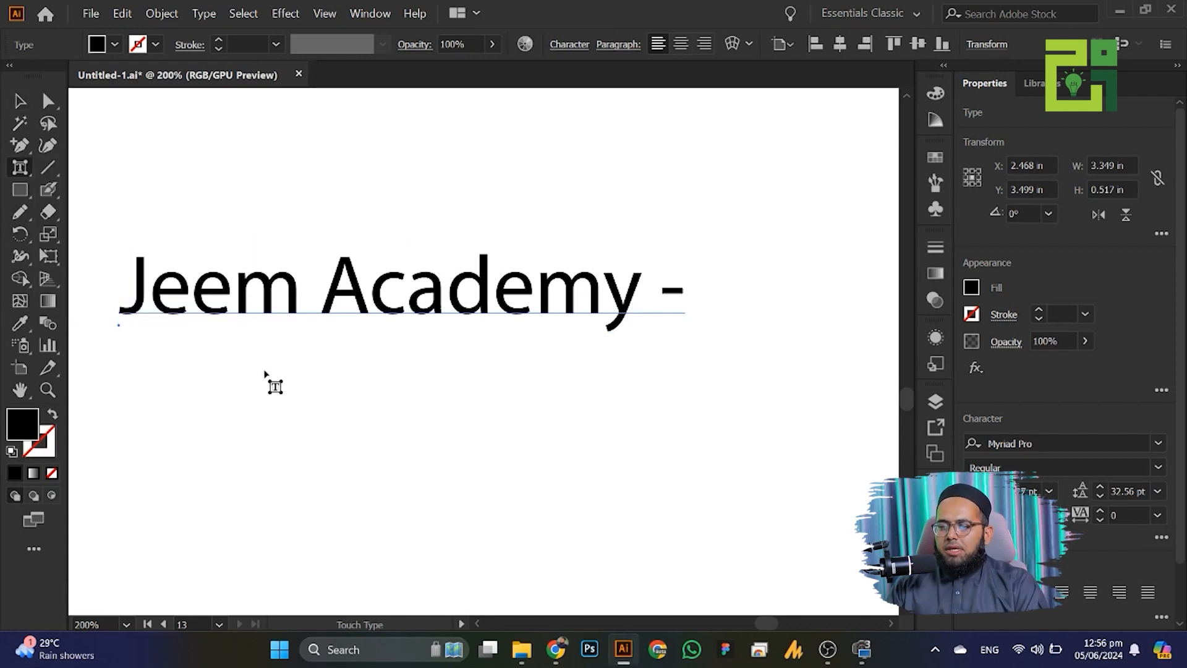
{"action": "left_click", "coordinate": [21, 100]}
{"action": "left_click_drag", "start_coordinate": [277, 253], "coordinate": [400, 412]}
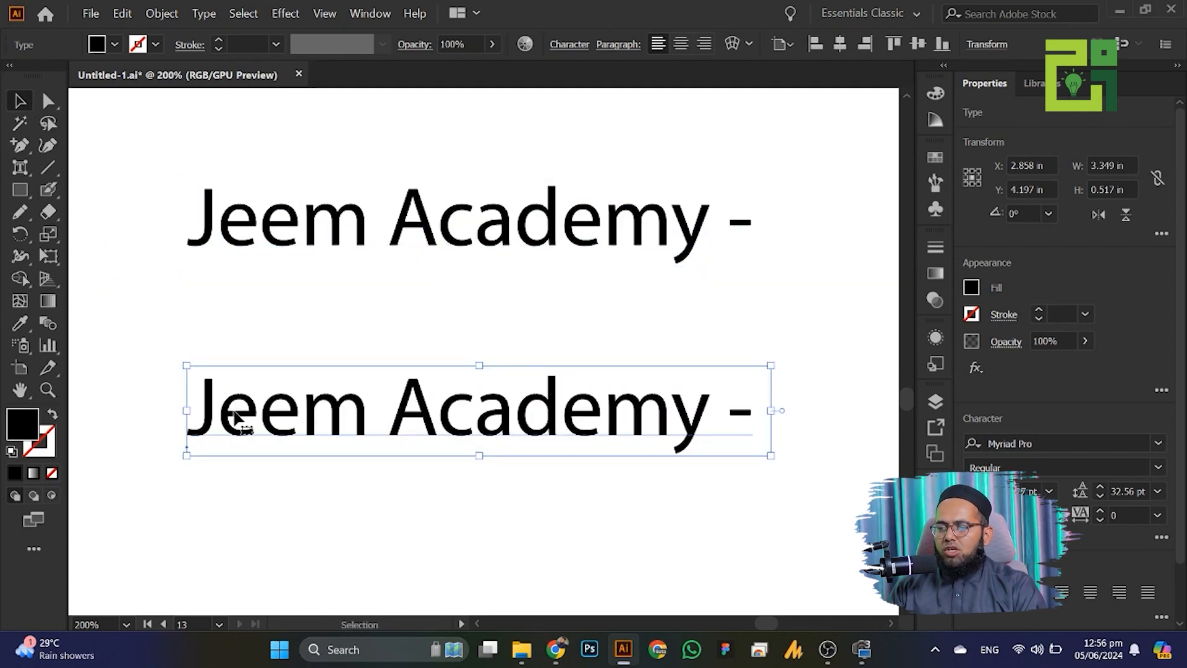
{"action": "left_click", "coordinate": [244, 349]}
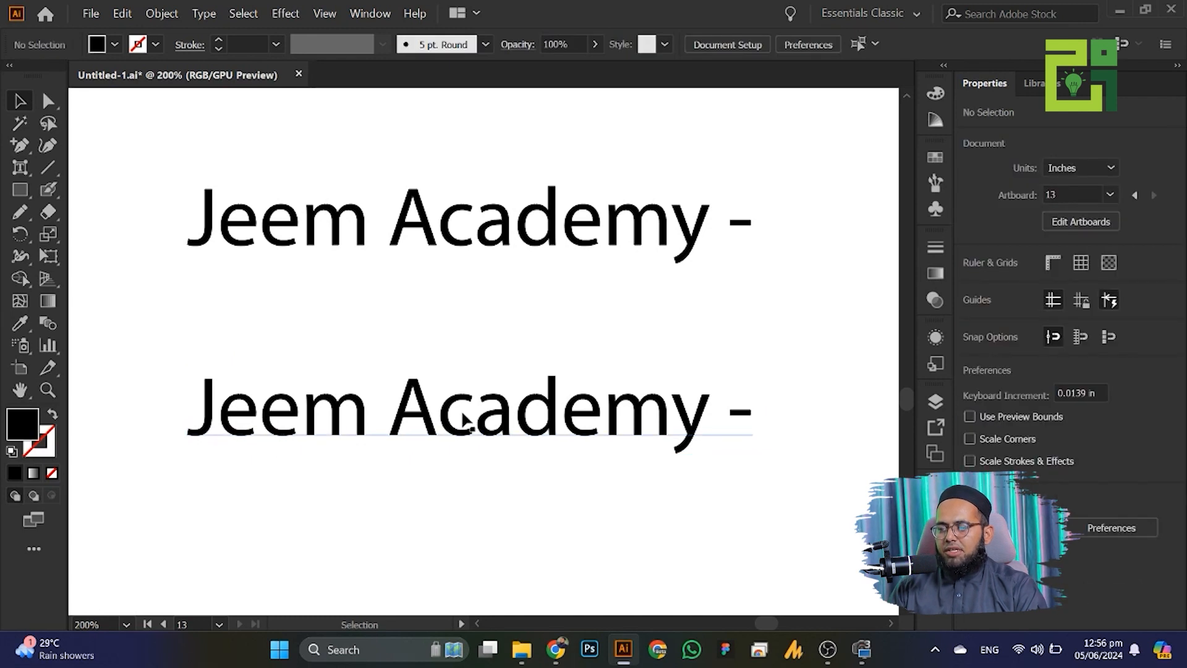
{"action": "left_click", "coordinate": [426, 415]}
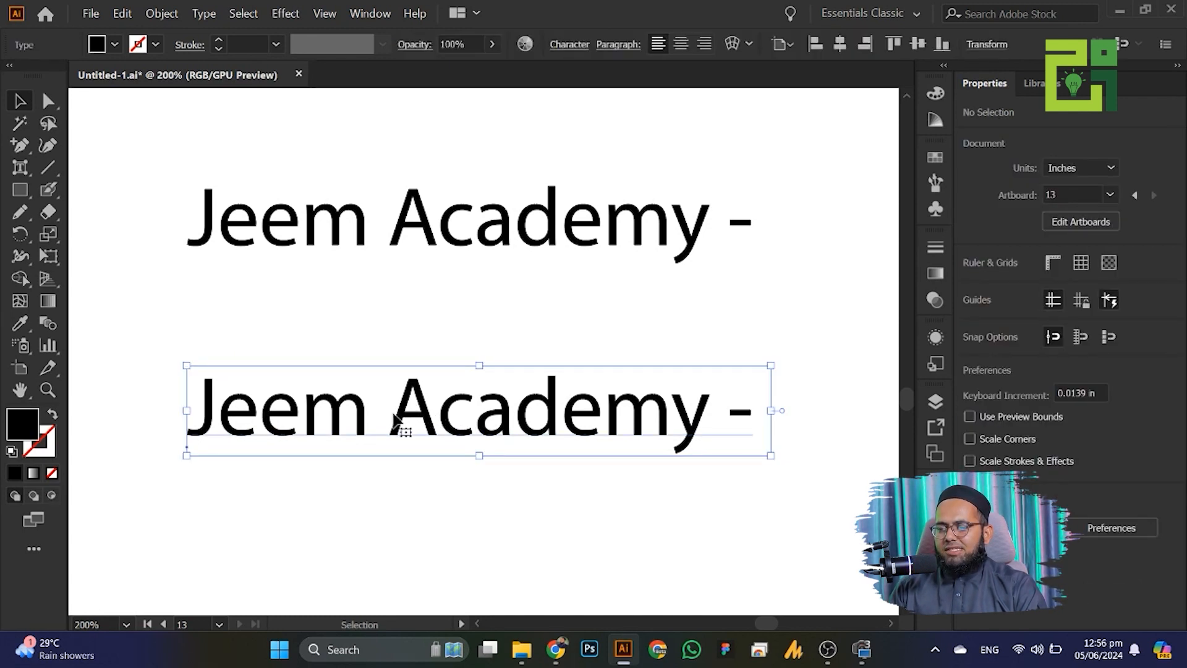
{"action": "right_click", "coordinate": [413, 421]}
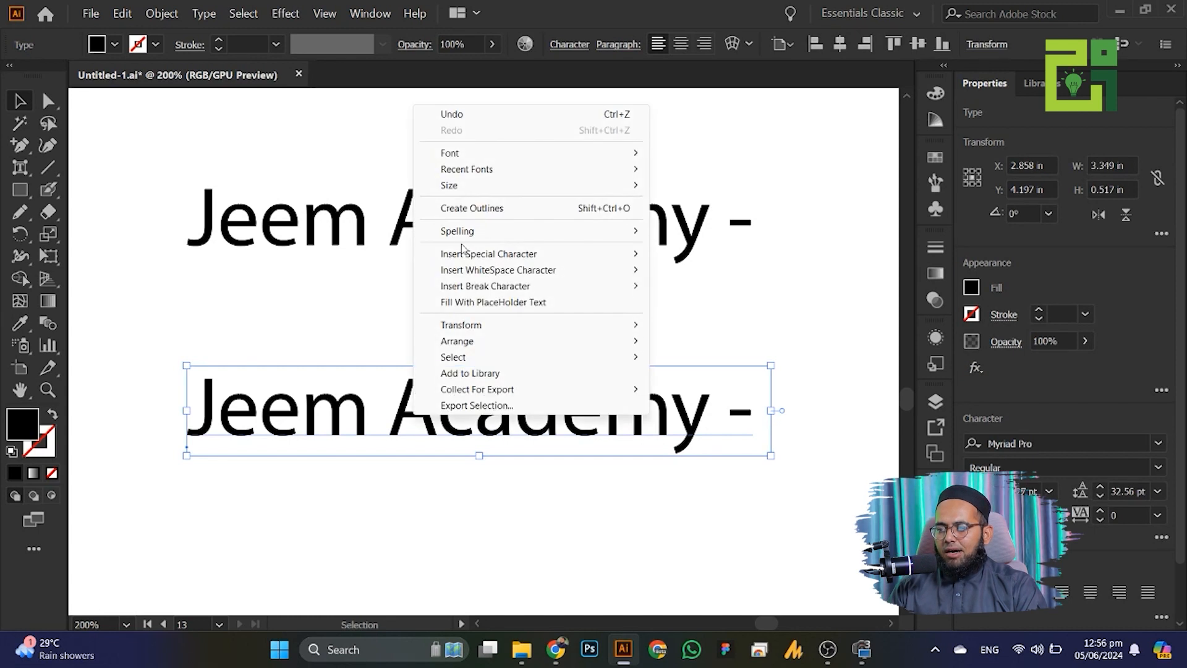
- Convert the lower 'Jeem Academy -' to outlines and ungroup its letters
{"action": "left_click", "coordinate": [471, 209]}
{"action": "right_click", "coordinate": [304, 395]}
{"action": "left_click", "coordinate": [346, 259]}
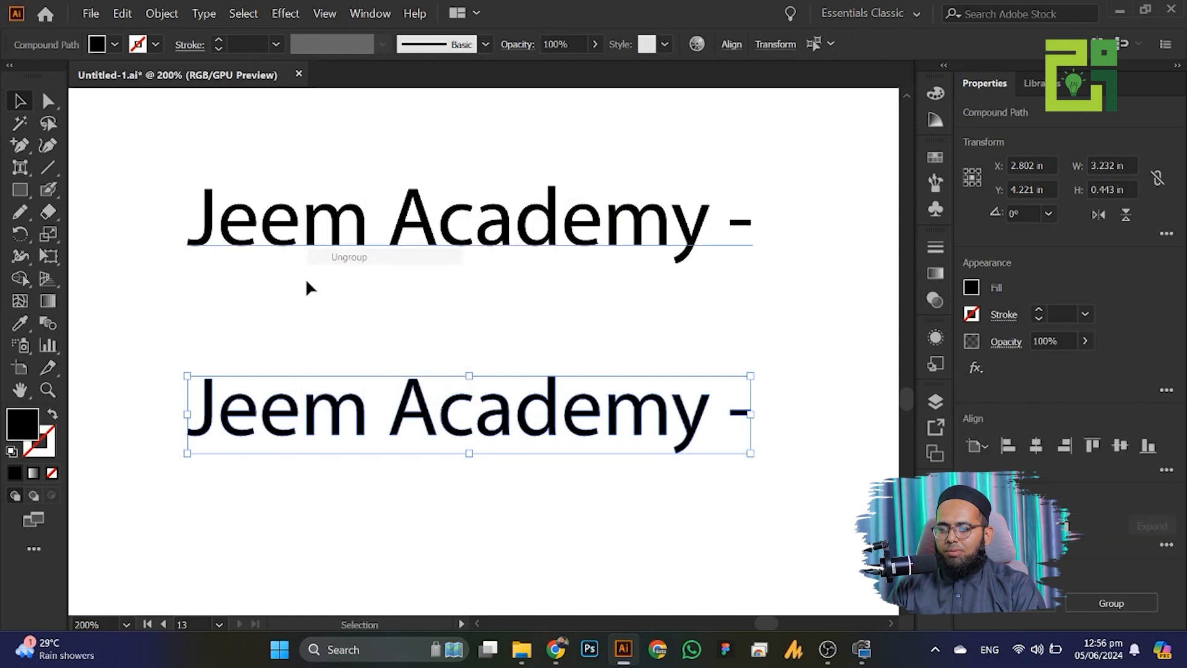
{"action": "left_click", "coordinate": [238, 402]}
- Raise the first e, c and m above the baseline; drop the second e and d below
{"action": "left_click_drag", "start_coordinate": [278, 411], "coordinate": [239, 364]}
{"action": "left_click_drag", "start_coordinate": [278, 433], "coordinate": [279, 490]}
{"action": "left_click", "coordinate": [451, 411], "text": "shift"}
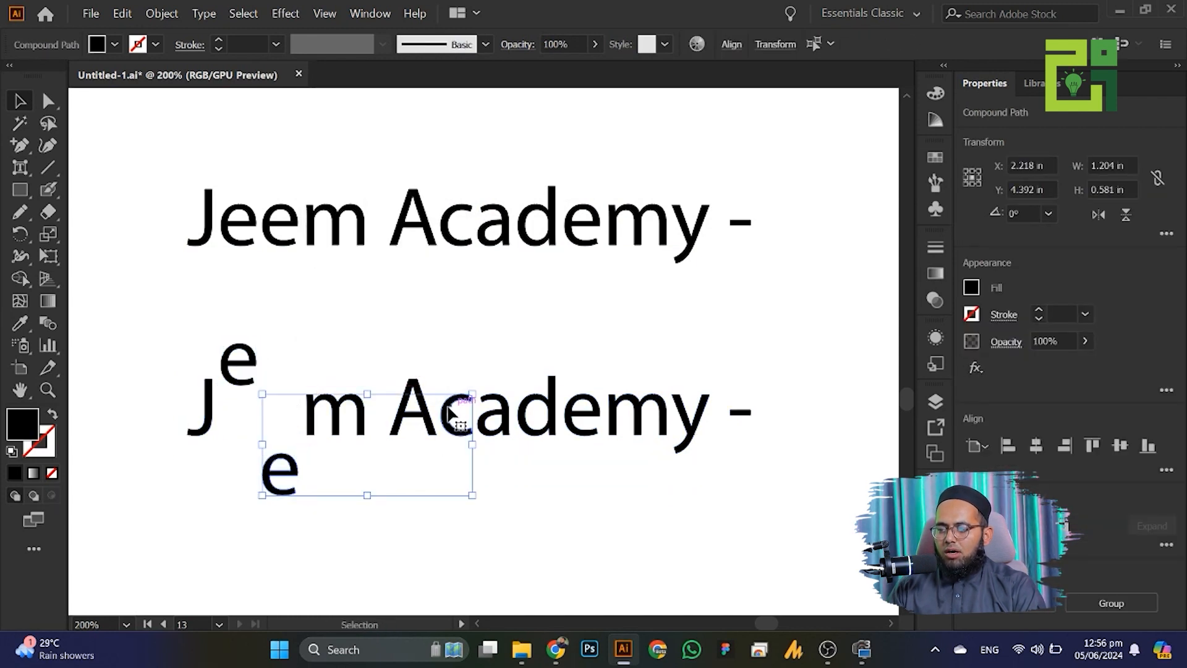
{"action": "left_click", "coordinate": [445, 461]}
{"action": "left_click_drag", "start_coordinate": [456, 413], "coordinate": [455, 378]}
{"action": "left_click_drag", "start_coordinate": [542, 427], "coordinate": [542, 465]}
{"action": "left_click_drag", "start_coordinate": [627, 408], "coordinate": [627, 356]}
{"action": "left_click", "coordinate": [524, 357]}
- Check the scattered lower line, then nudge the top 'Jeem Academy -' text upward
{"action": "left_click_drag", "start_coordinate": [311, 341], "coordinate": [335, 349]}
{"action": "left_click", "coordinate": [337, 426]}
{"action": "left_click", "coordinate": [243, 438]}
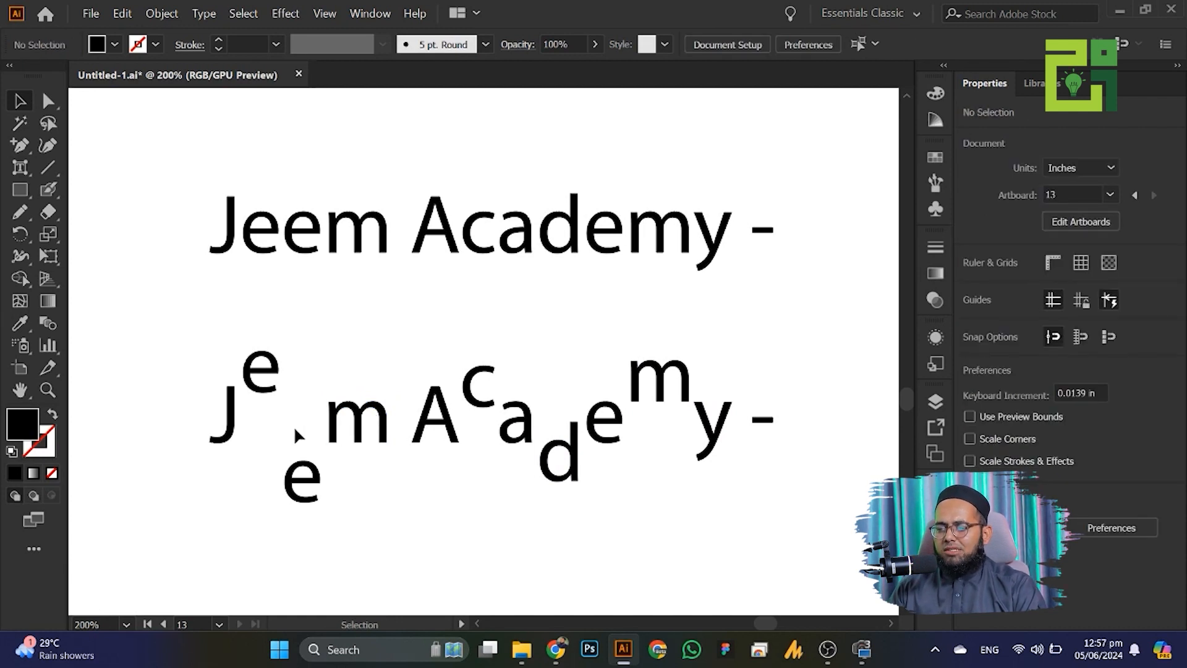
{"action": "left_click_drag", "start_coordinate": [279, 453], "coordinate": [758, 517]}
{"action": "right_click", "coordinate": [416, 173]}
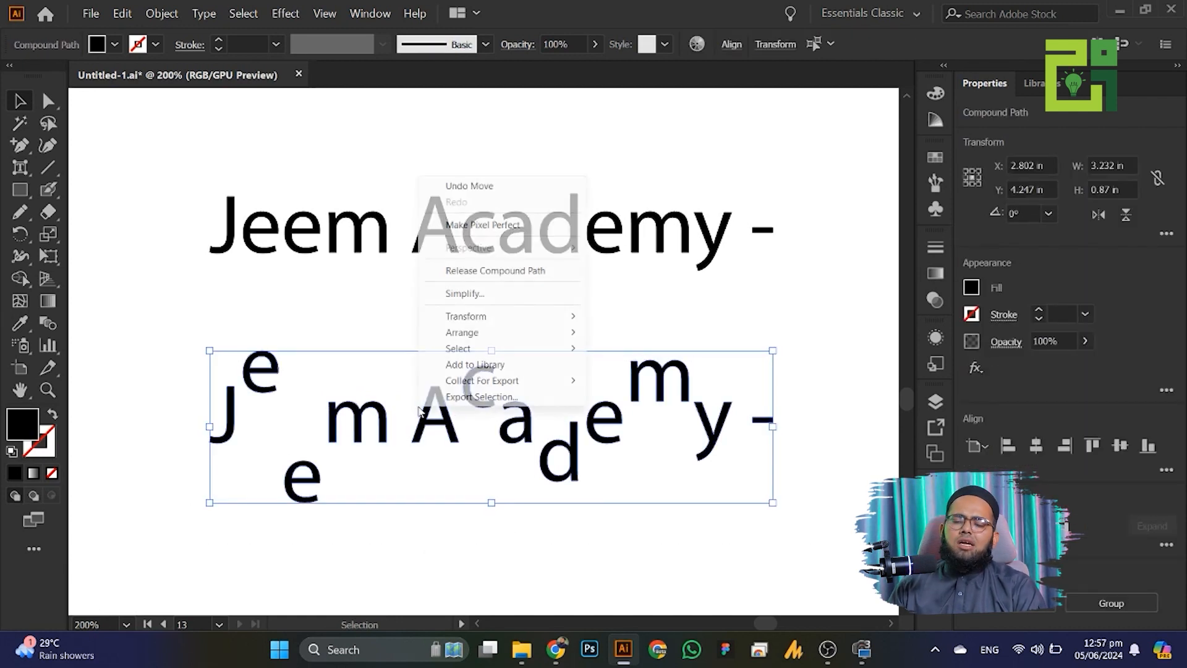
{"action": "left_click", "coordinate": [387, 392]}
{"action": "left_click_drag", "start_coordinate": [269, 250], "coordinate": [259, 213]}
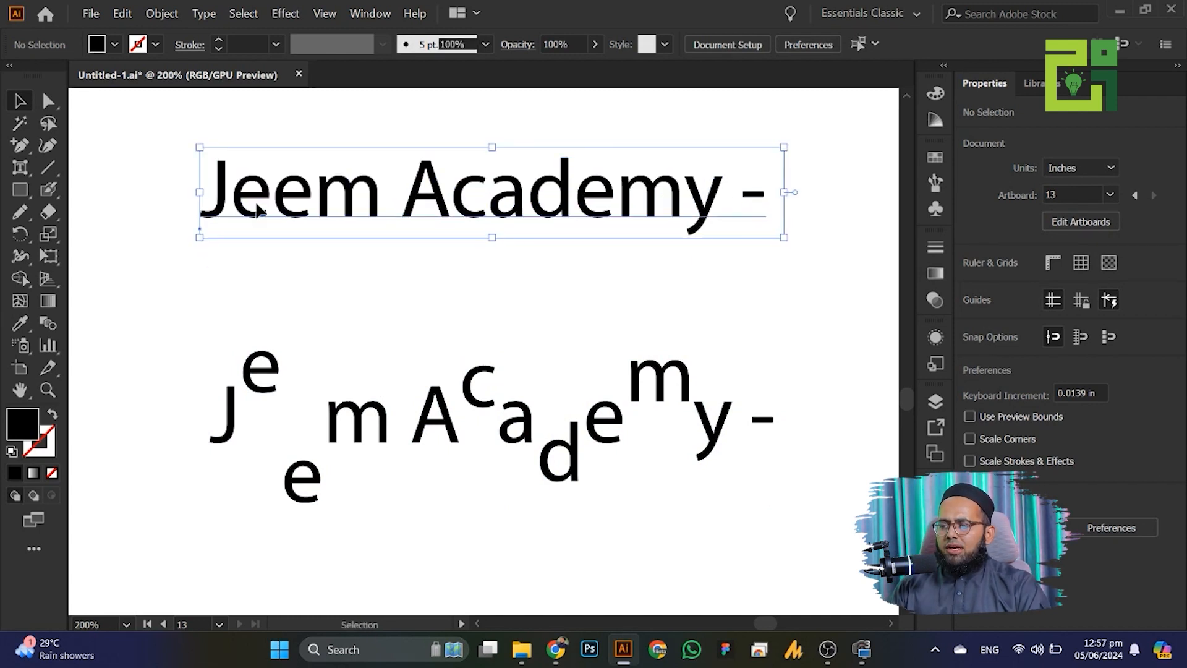
- With Touch Type, raise the first e, c and y and drop the second e and d
{"action": "left_click", "coordinate": [13, 172]}
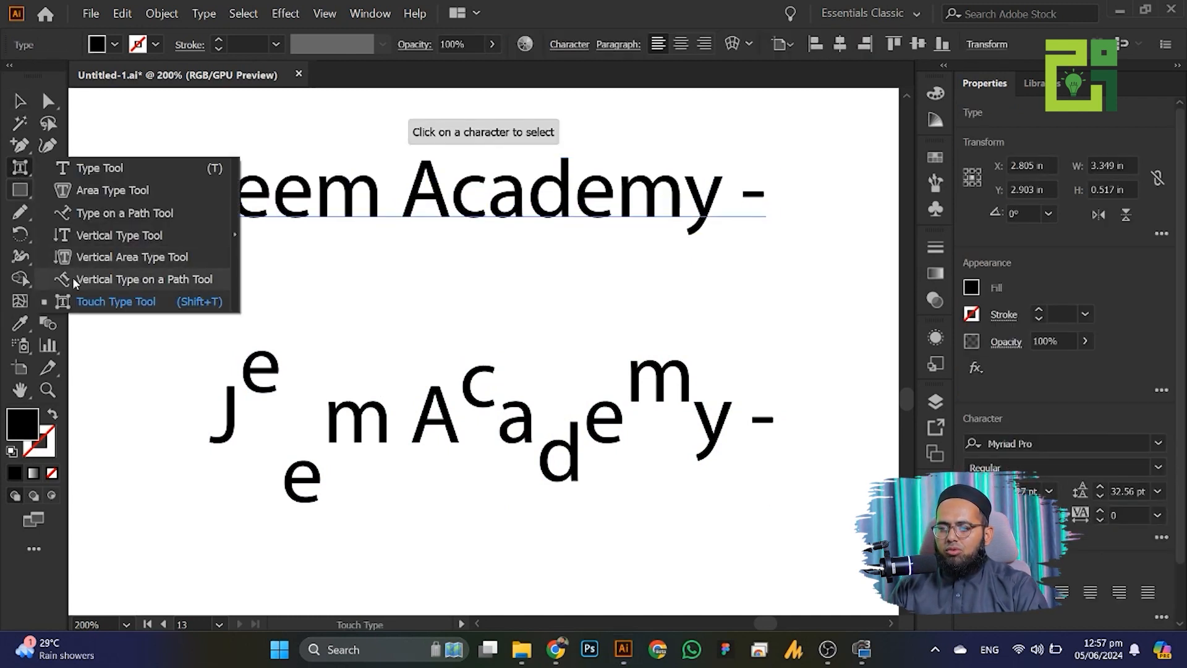
{"action": "scroll", "coordinate": [257, 204], "scroll_direction": "up", "scroll_amount": 3}
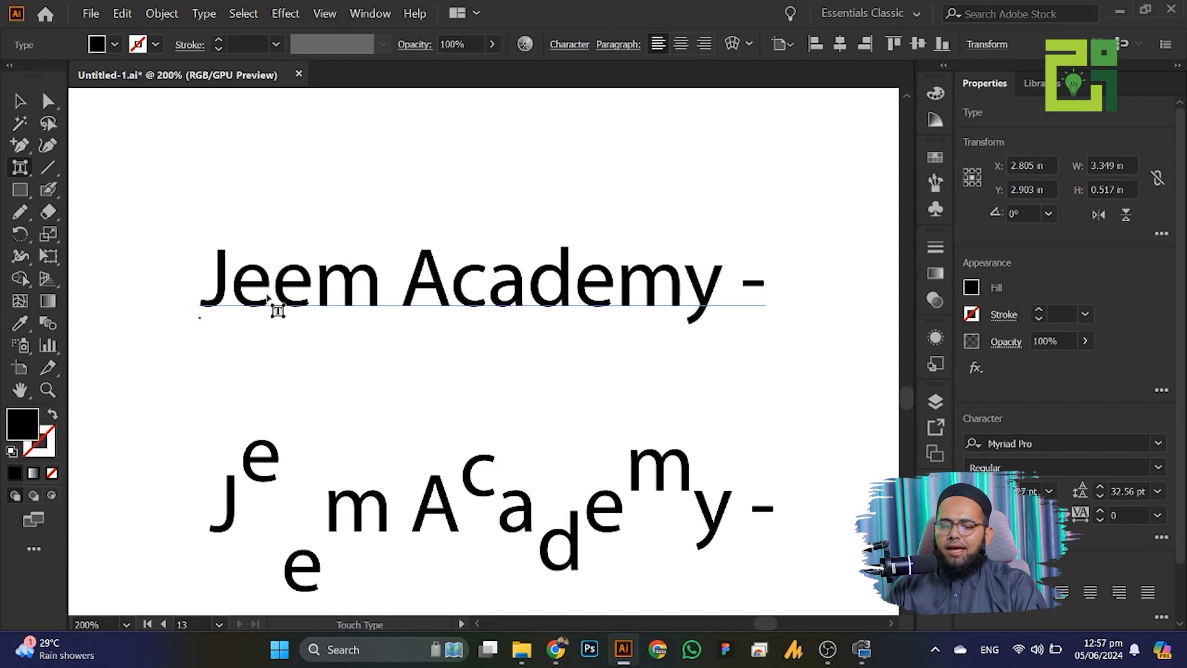
{"action": "left_click_drag", "start_coordinate": [255, 290], "coordinate": [251, 230]}
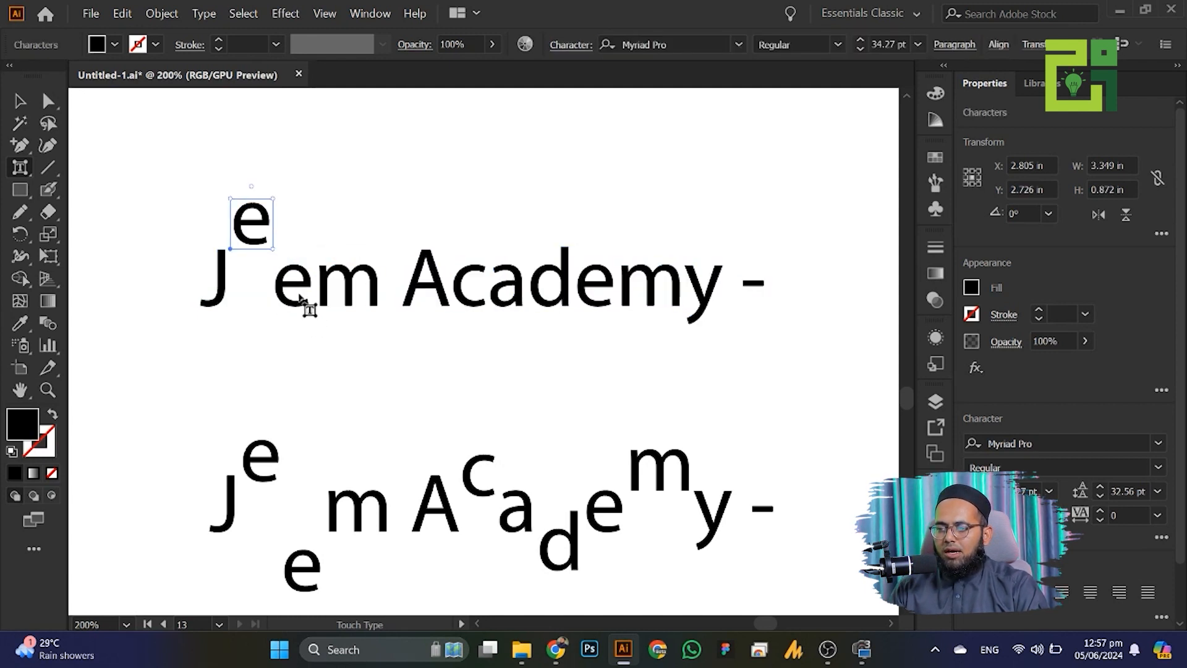
{"action": "left_click_drag", "start_coordinate": [272, 304], "coordinate": [293, 337]}
{"action": "left_click_drag", "start_coordinate": [463, 286], "coordinate": [466, 216]}
{"action": "left_click", "coordinate": [543, 295]}
{"action": "left_click_drag", "start_coordinate": [543, 295], "coordinate": [566, 352]}
{"action": "left_click_drag", "start_coordinate": [717, 283], "coordinate": [711, 188]}
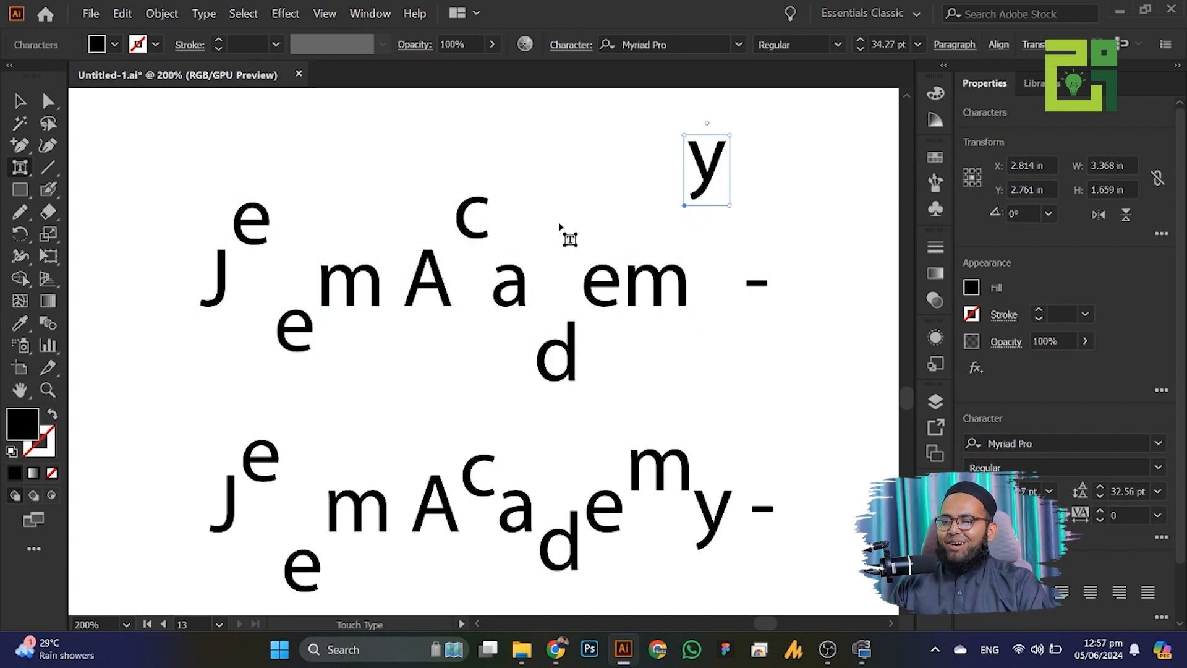
{"action": "left_click", "coordinate": [18, 101]}
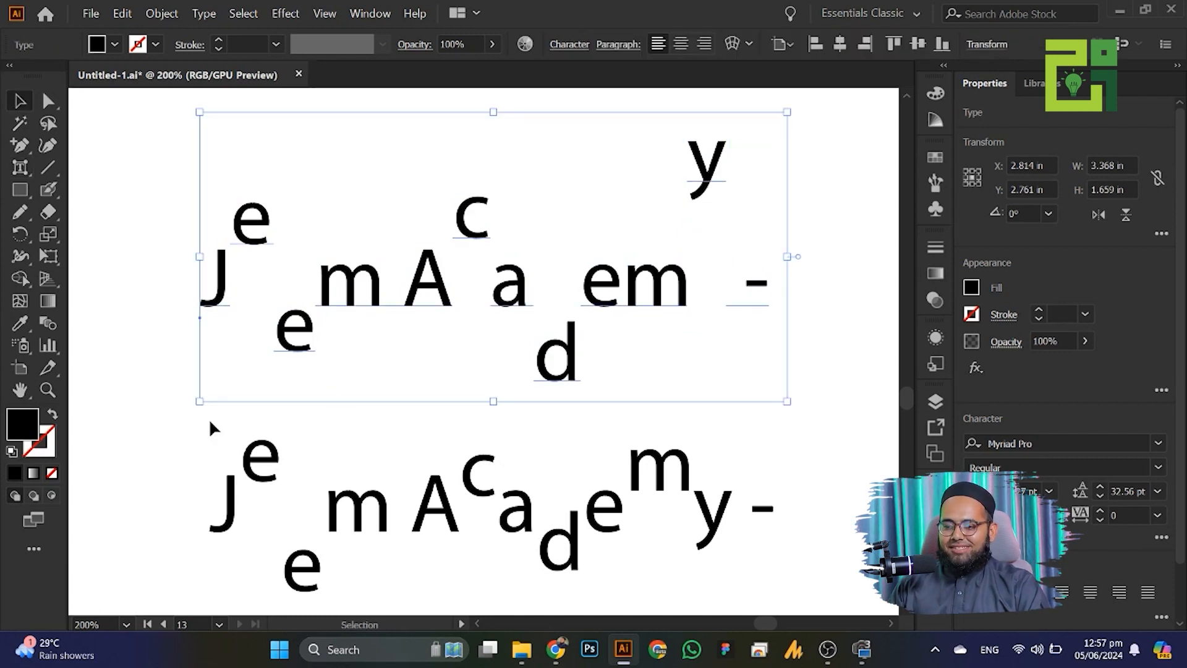
{"action": "left_click", "coordinate": [168, 422]}
{"action": "left_click", "coordinate": [18, 169]}
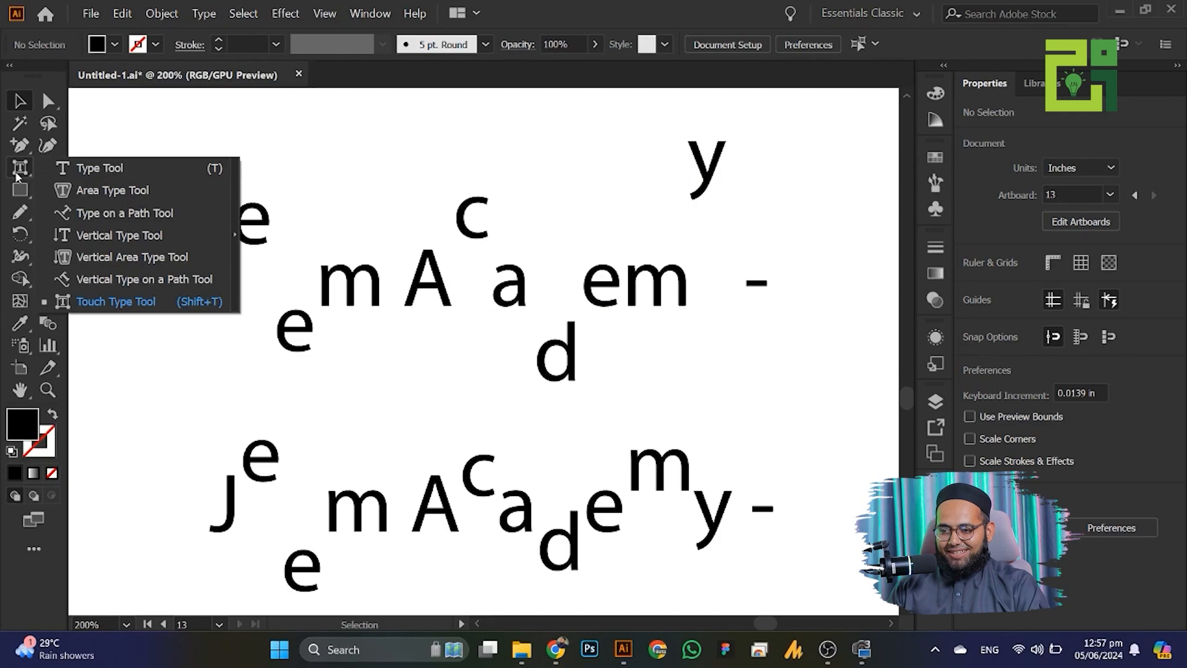